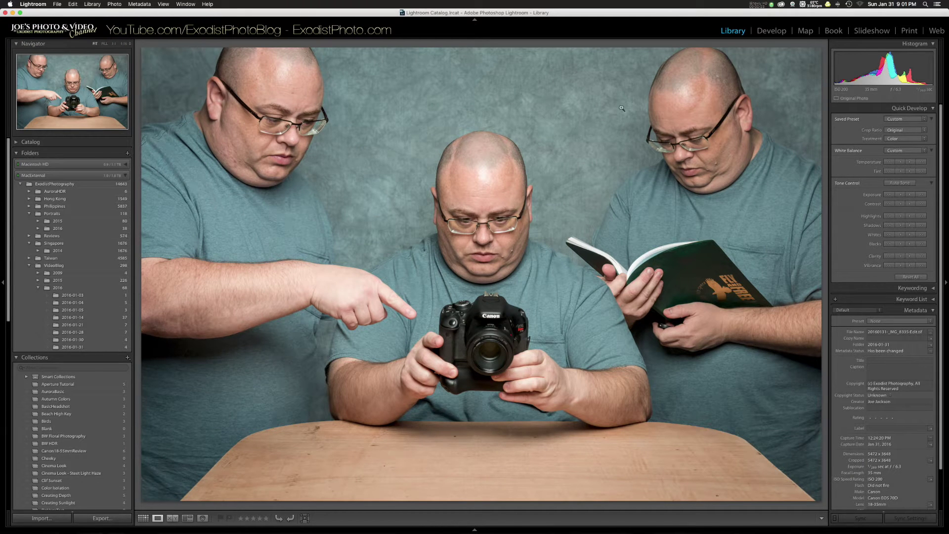
Step: Switch the library to a grid of the four 2016-01-31 shots and select the first thumbnail
double_click(790, 44)
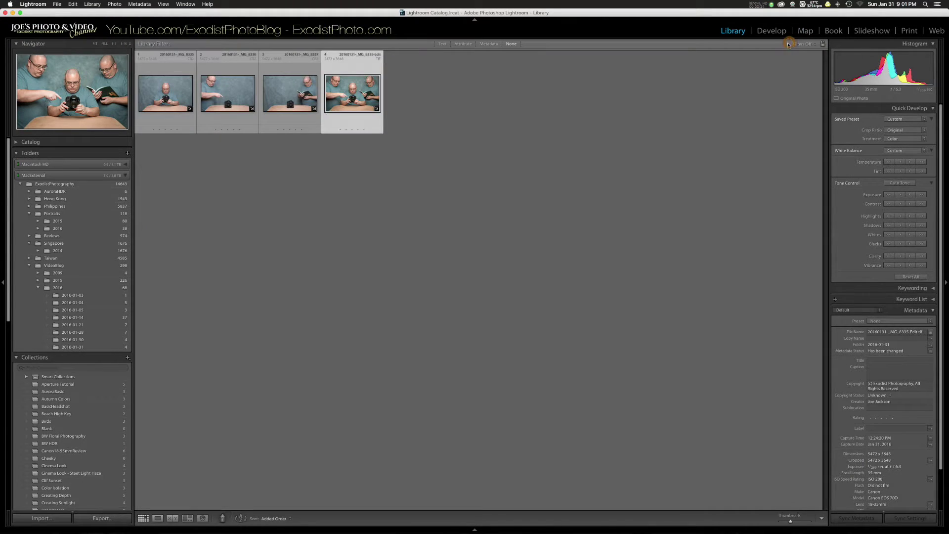
left_click(263, 190)
left_click(156, 75)
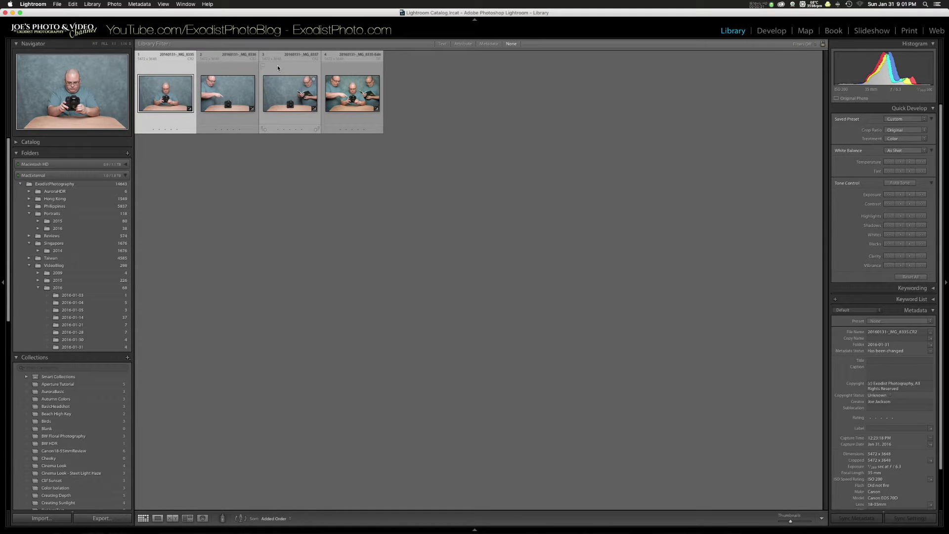
Step: Select shots one through three and send them to Photoshop via Edit In > Open as Layers
left_click(277, 67, "shift")
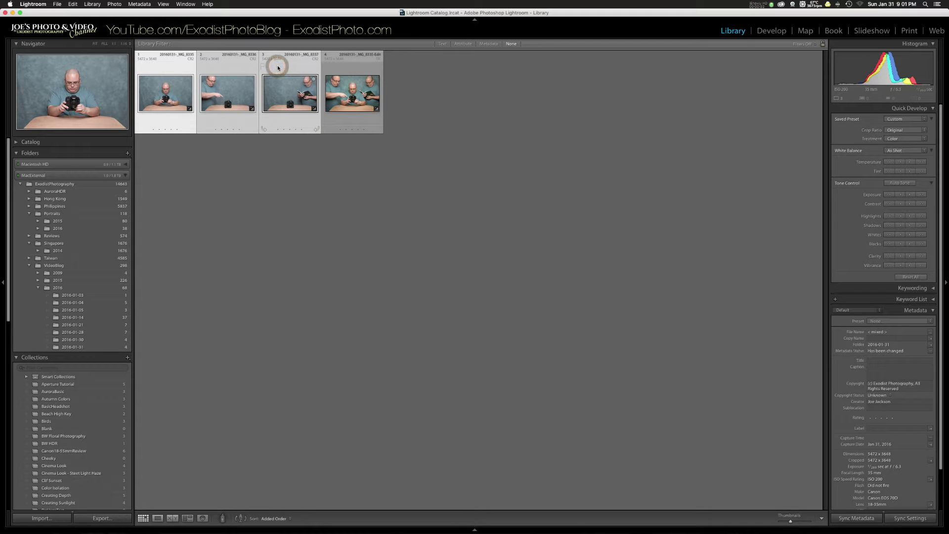
right_click(278, 66)
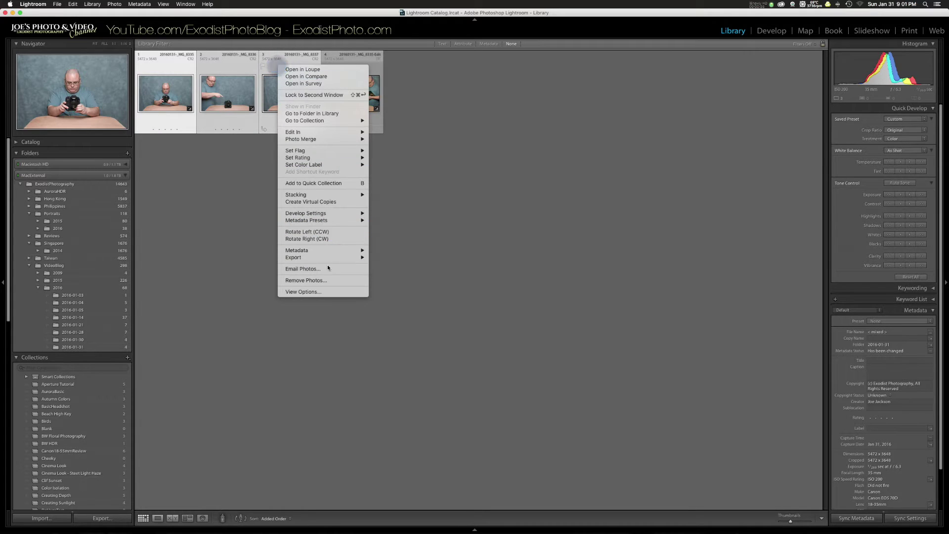
mouse_move(333, 132)
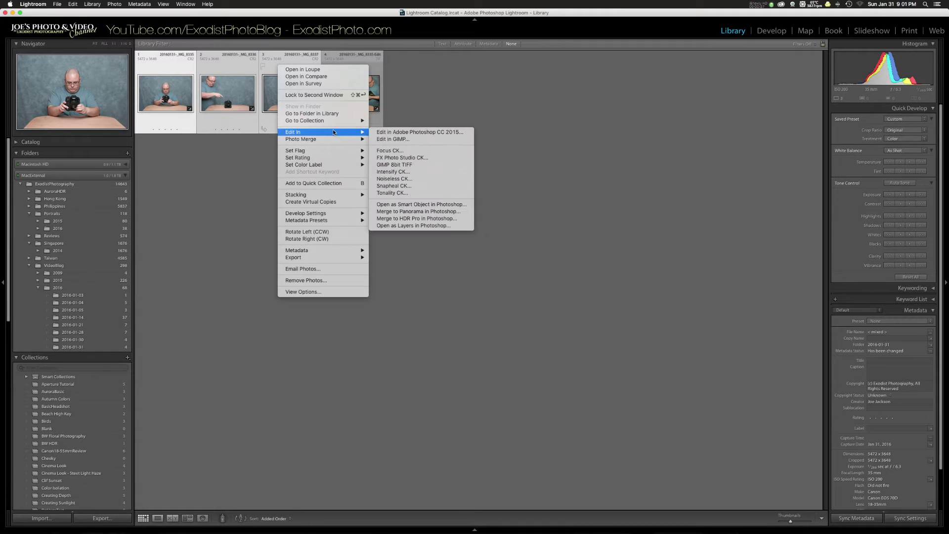
left_click(429, 226)
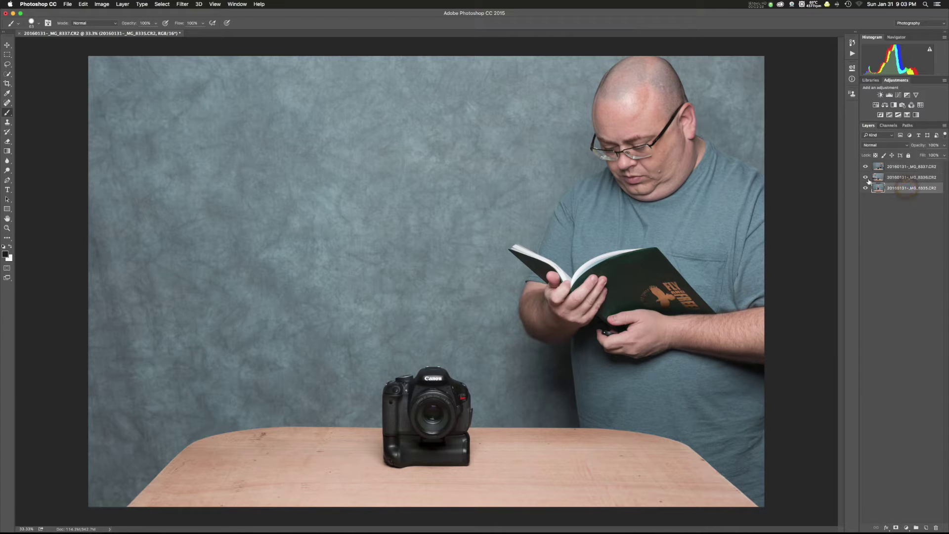
Step: Toggle the top two layers' visibility to compare poses, leaving the reading shot hidden
left_click(866, 177)
left_click(866, 166)
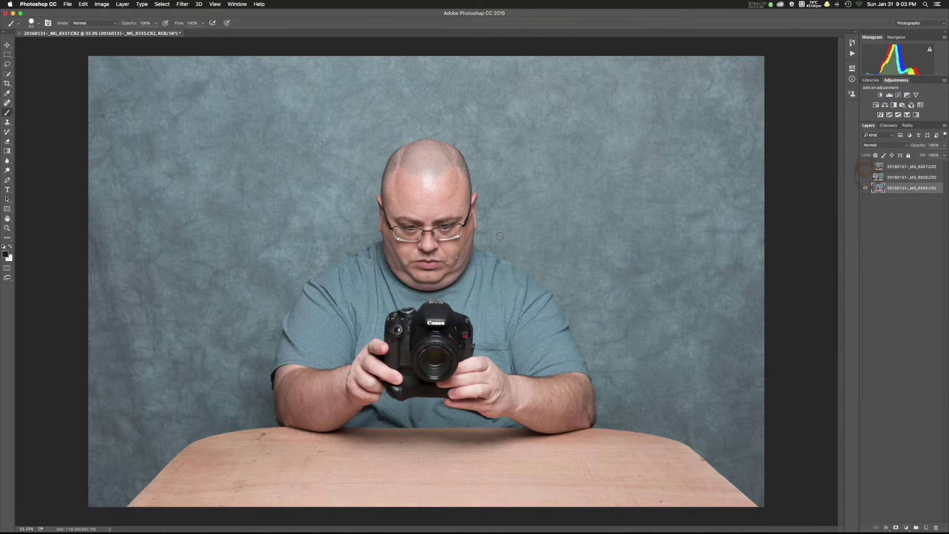
left_click(866, 177)
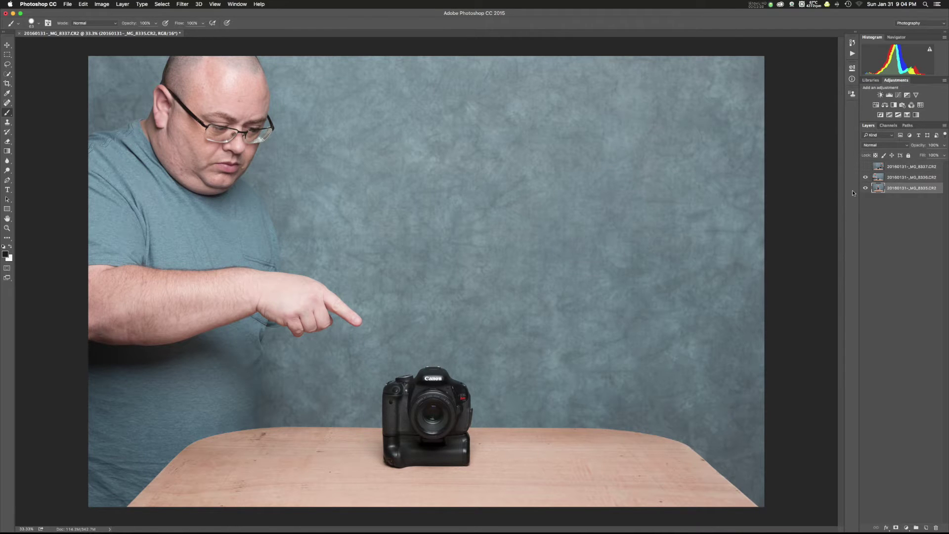
left_click(865, 177)
left_click(865, 178)
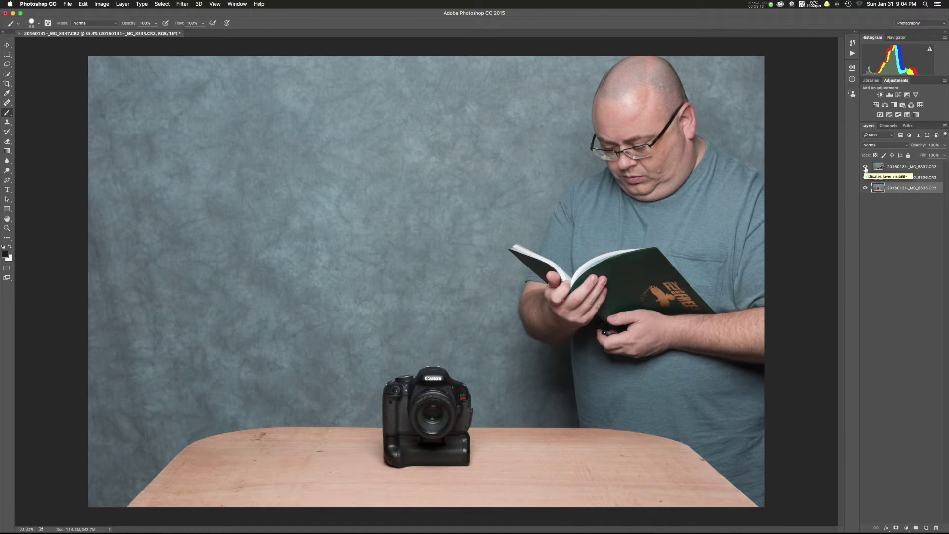
left_click(866, 168)
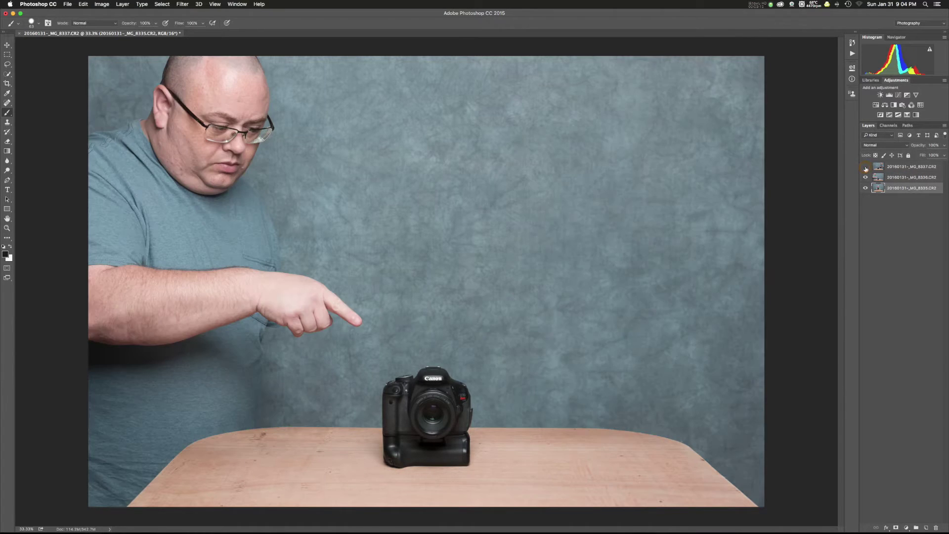
Step: Select the middle pointing-shot layer and add a reveal-all layer mask to it
left_click(906, 179)
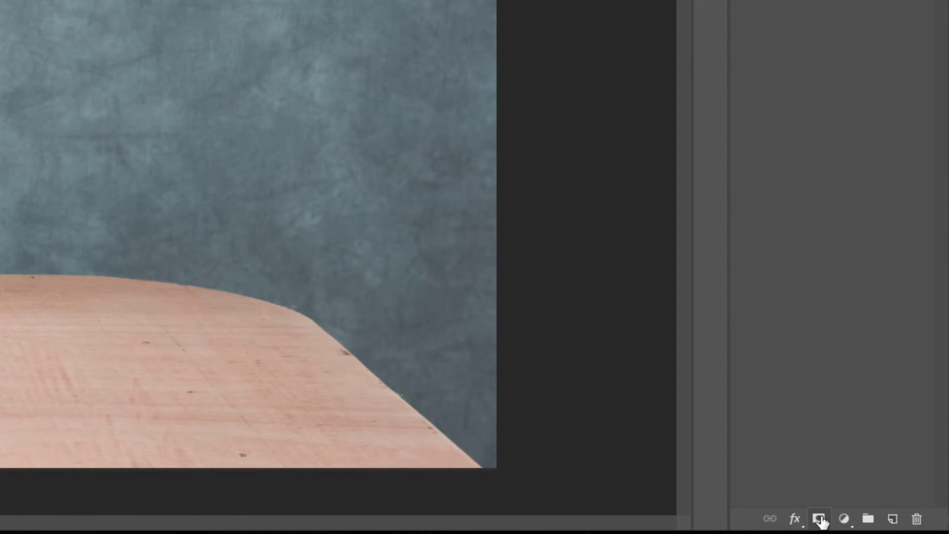
left_click(819, 519)
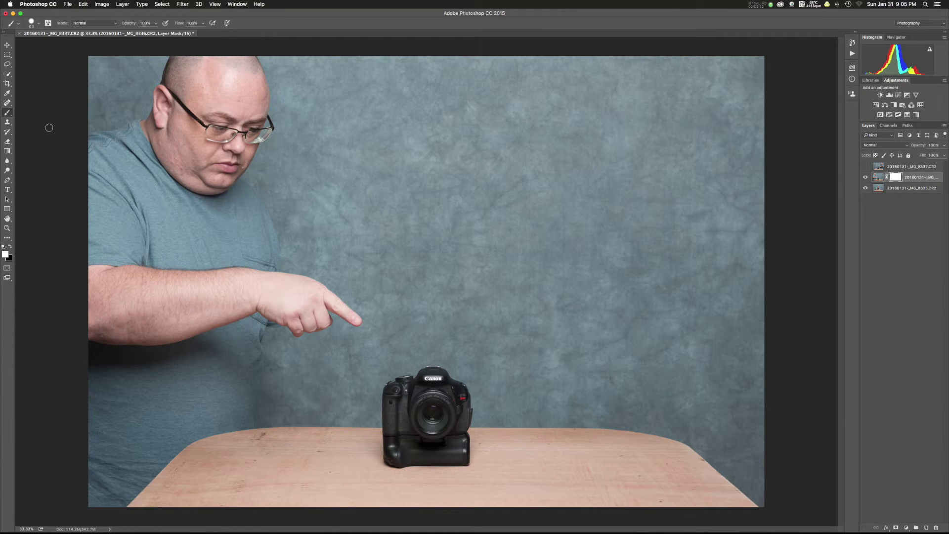
Step: Fill the pointing layer's mask with black using the Paint Bucket, showing only the camera shot
left_click(7, 151)
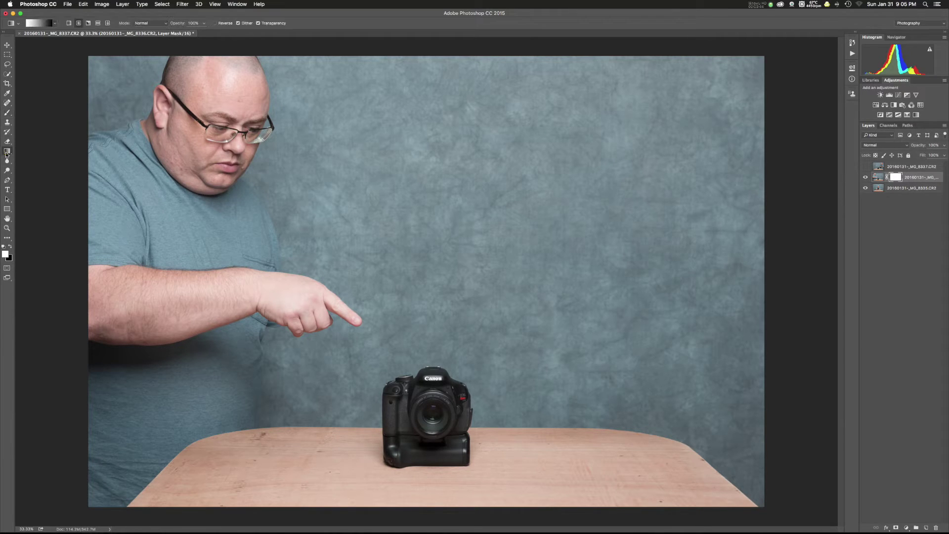
left_click_drag(7, 152, 36, 158)
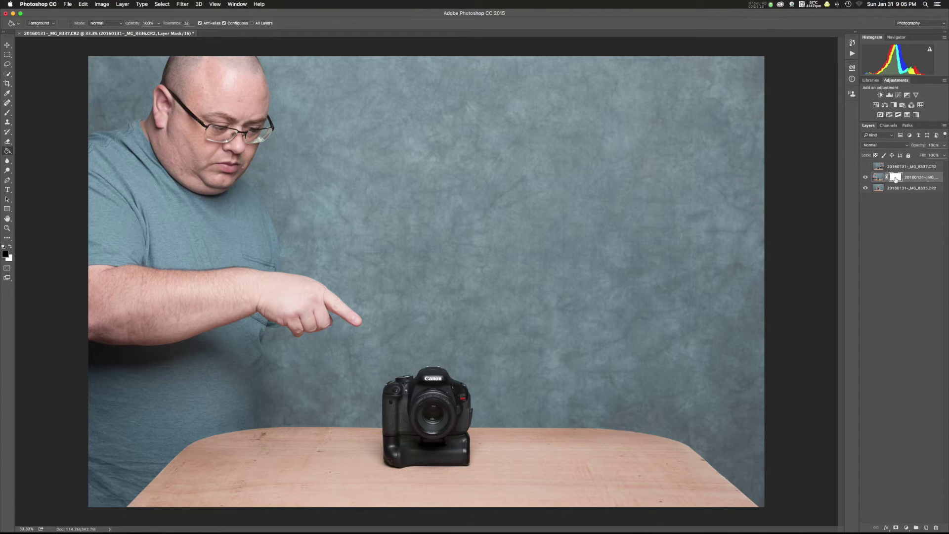
left_click(404, 227)
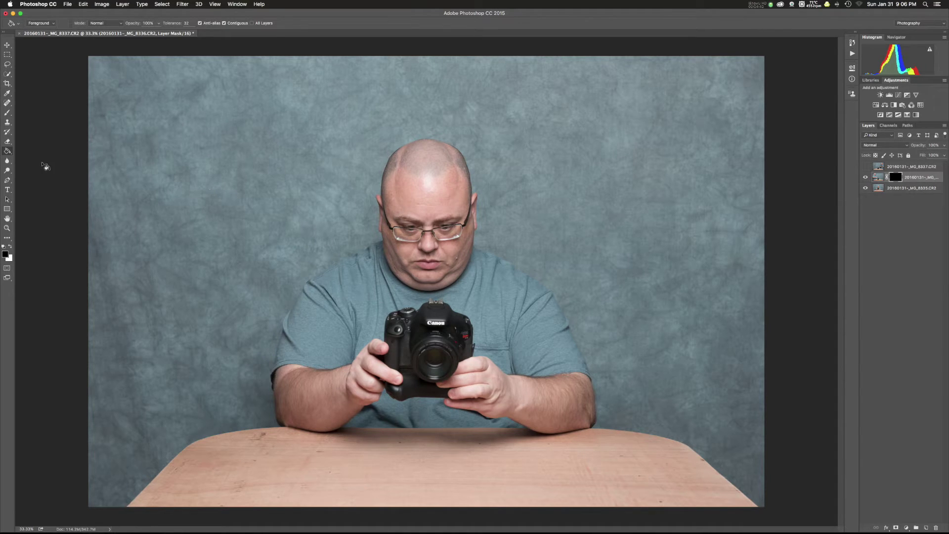
left_click(8, 113)
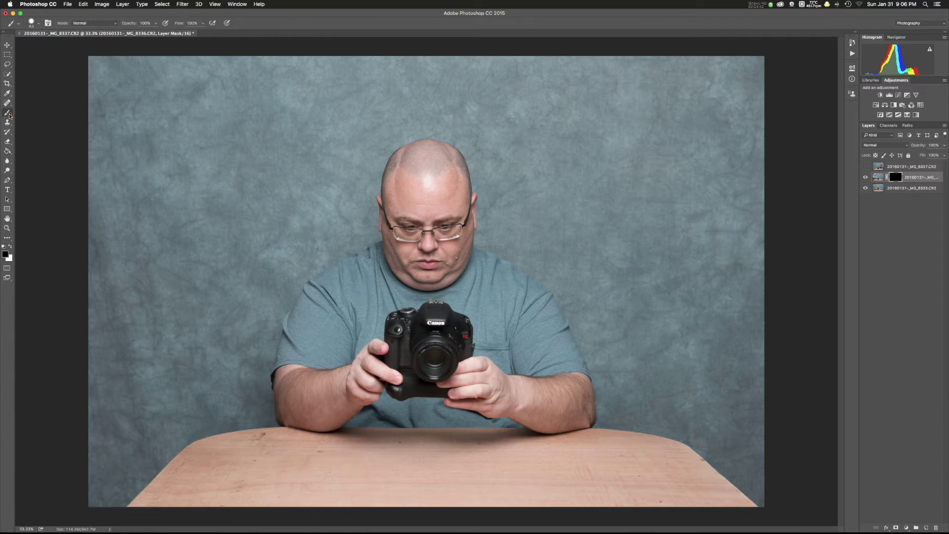
Step: Make the brush much larger and swap the foreground colour to white
left_click(37, 23)
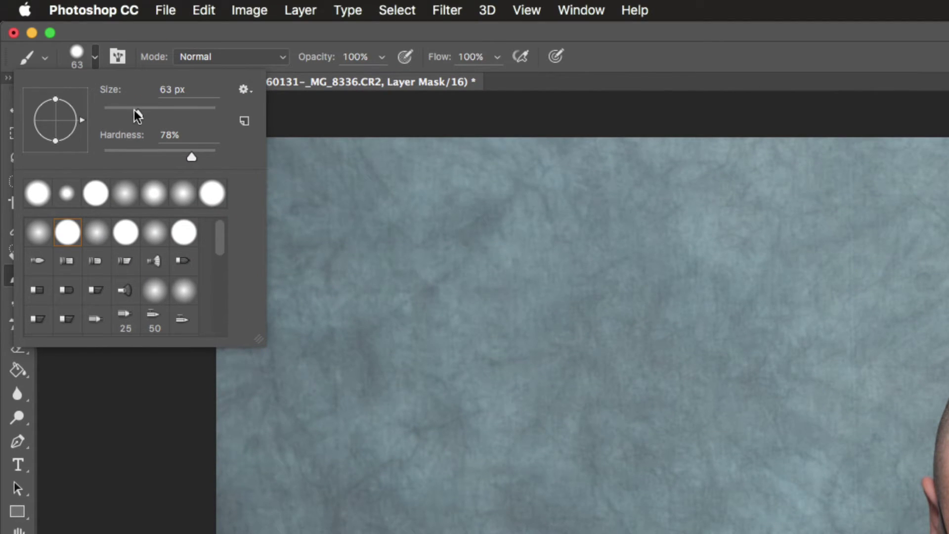
left_click_drag(136, 111, 194, 114)
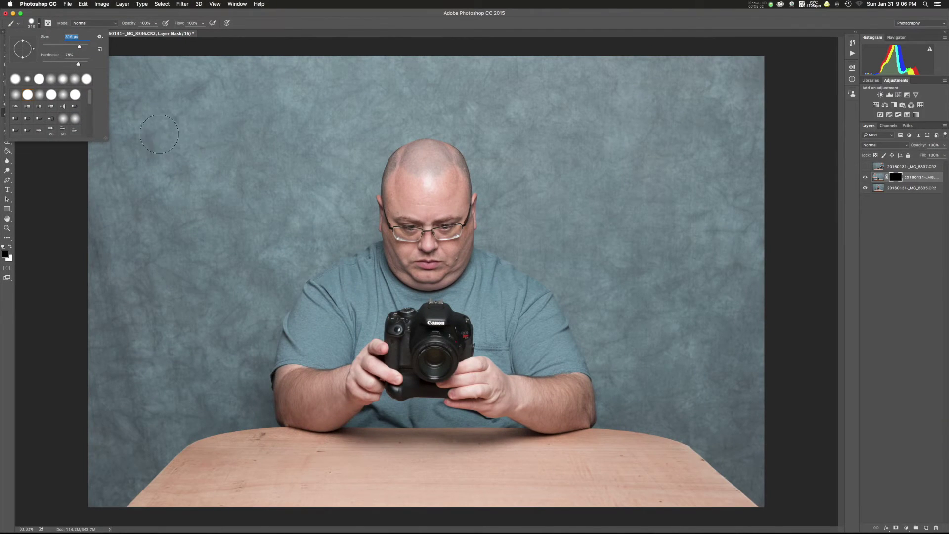
left_click(151, 119)
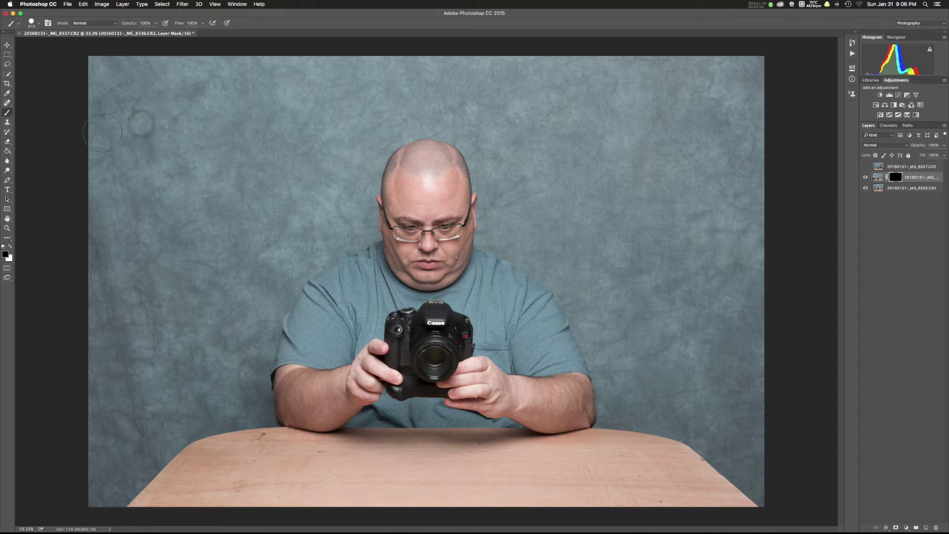
left_click(10, 247)
Step: Paint white on the mask to reveal the pointing man's head, shirt, arm and hand
mouse_move(148, 111)
left_mouse_down()
mouse_move(174, 98)
mouse_move(150, 78)
mouse_move(84, 77)
mouse_move(242, 82)
mouse_move(229, 63)
mouse_move(201, 63)
mouse_move(263, 76)
mouse_move(265, 147)
mouse_move(245, 179)
mouse_move(260, 120)
mouse_move(233, 172)
mouse_move(224, 116)
mouse_move(198, 134)
mouse_move(199, 95)
mouse_move(245, 112)
mouse_move(206, 206)
mouse_move(264, 191)
mouse_move(256, 289)
mouse_move(275, 279)
mouse_move(239, 412)
left_mouse_up()
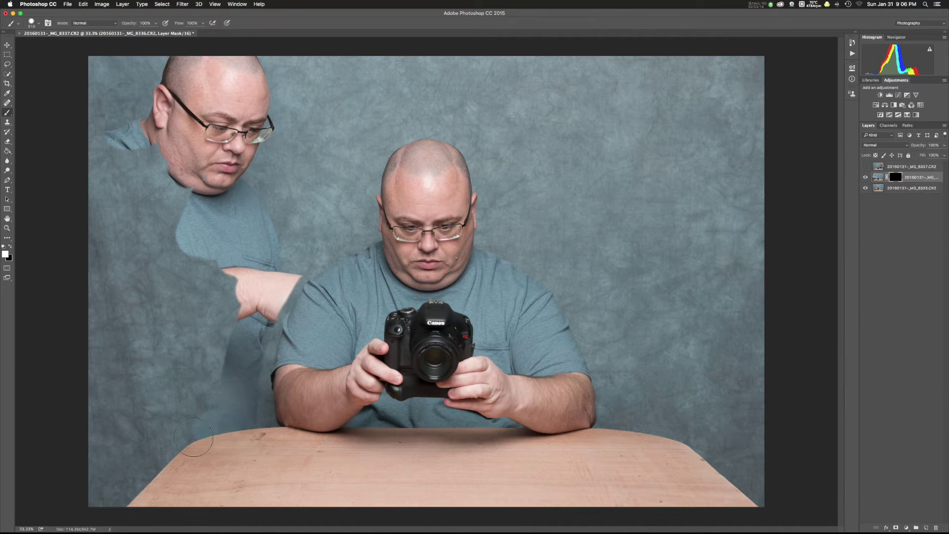
mouse_move(168, 467)
left_mouse_down()
mouse_move(124, 495)
mouse_move(99, 445)
mouse_move(102, 205)
mouse_move(141, 428)
mouse_move(158, 119)
mouse_move(232, 301)
mouse_move(170, 340)
mouse_move(195, 309)
left_mouse_up()
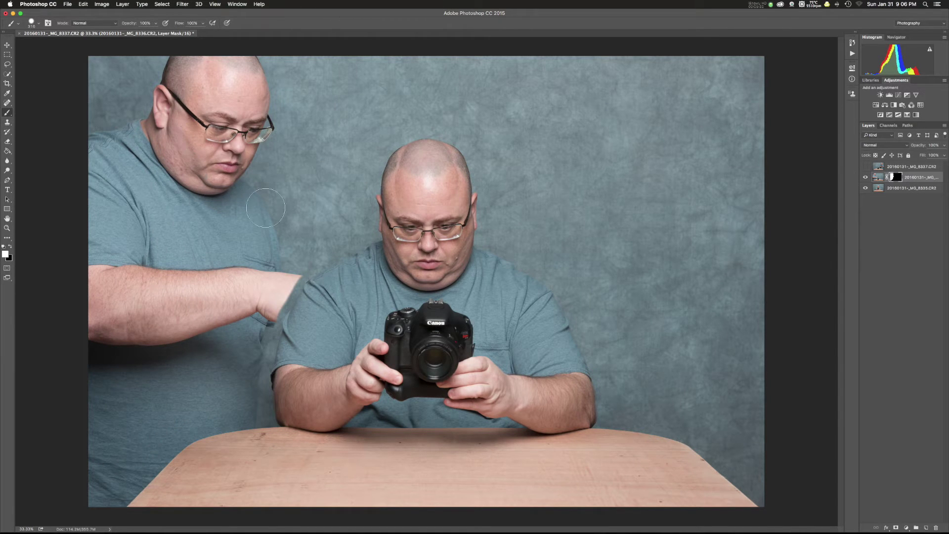
mouse_move(301, 255)
left_mouse_down()
mouse_move(309, 247)
mouse_move(296, 238)
mouse_move(294, 267)
mouse_move(287, 270)
mouse_move(297, 257)
mouse_move(257, 311)
mouse_move(252, 353)
left_mouse_up()
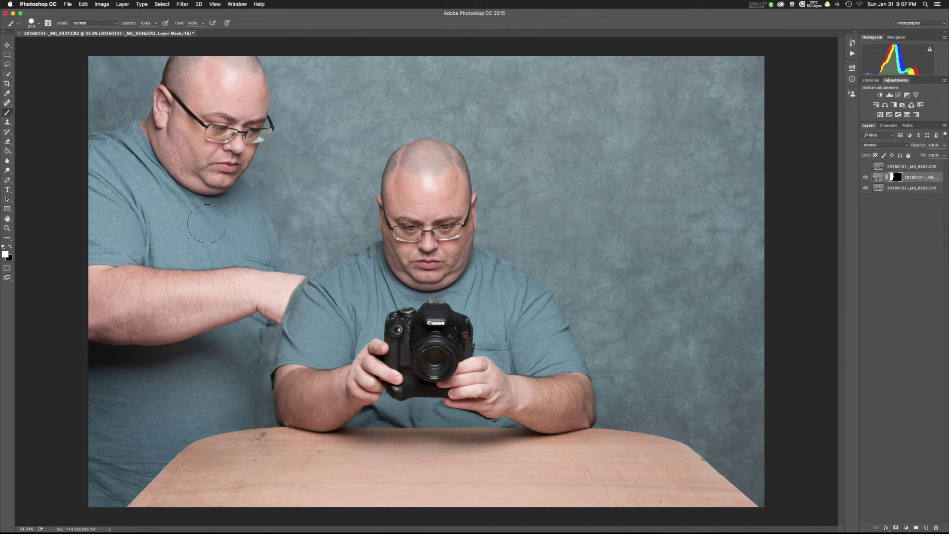
mouse_move(279, 293)
left_mouse_down()
mouse_move(348, 318)
mouse_move(306, 286)
mouse_move(287, 289)
mouse_move(283, 317)
mouse_move(309, 309)
mouse_move(281, 300)
mouse_move(307, 324)
left_mouse_up()
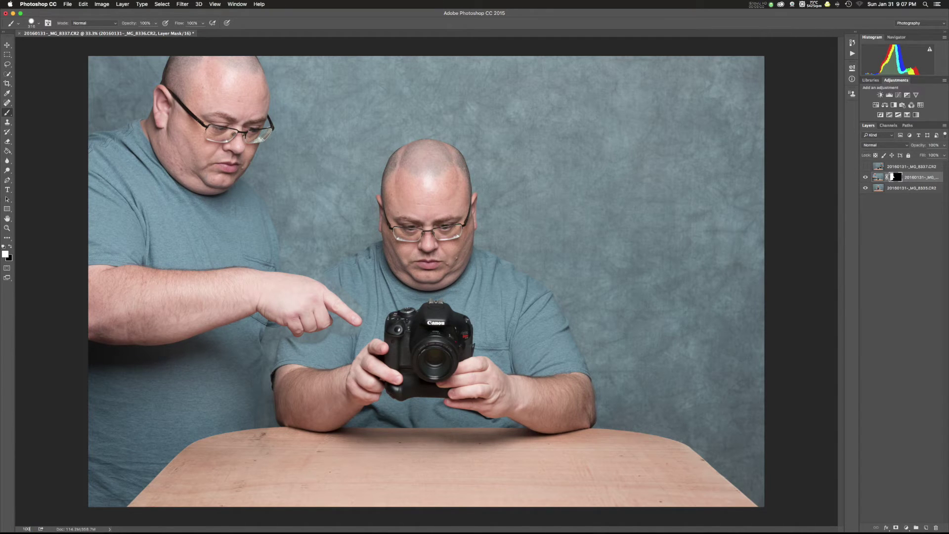
Step: Zoom to 100%, switch to a 51 px black brush, and mask out the shoulder and collar halo
key("Return")
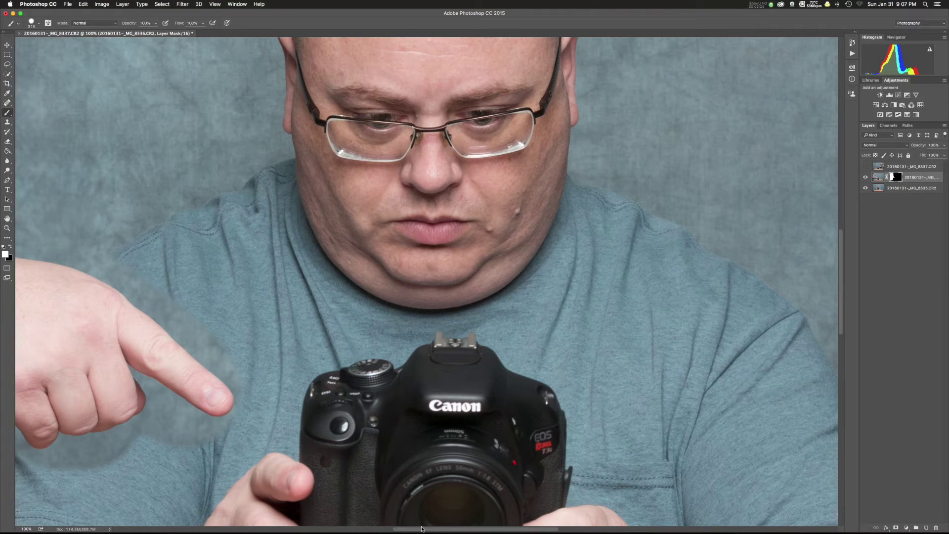
scroll(419, 531, "left", 10)
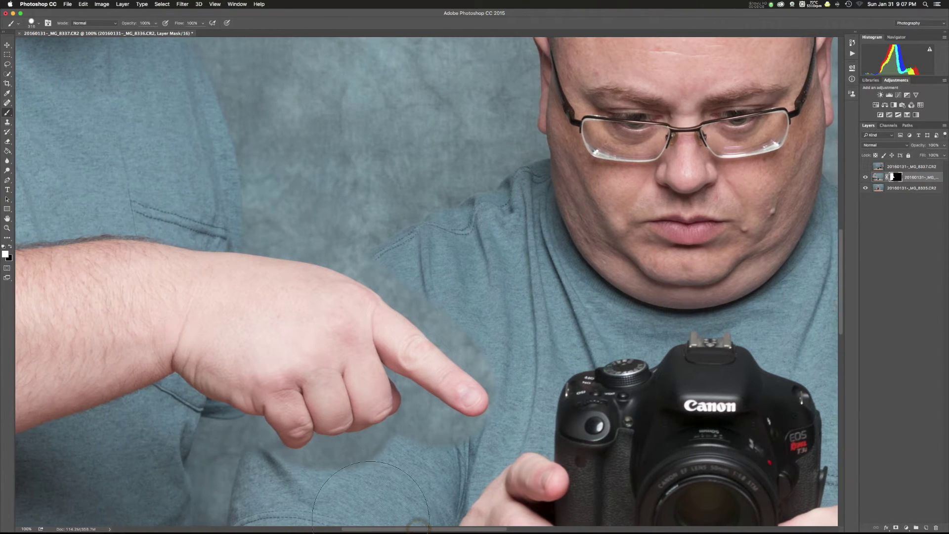
left_click(32, 22)
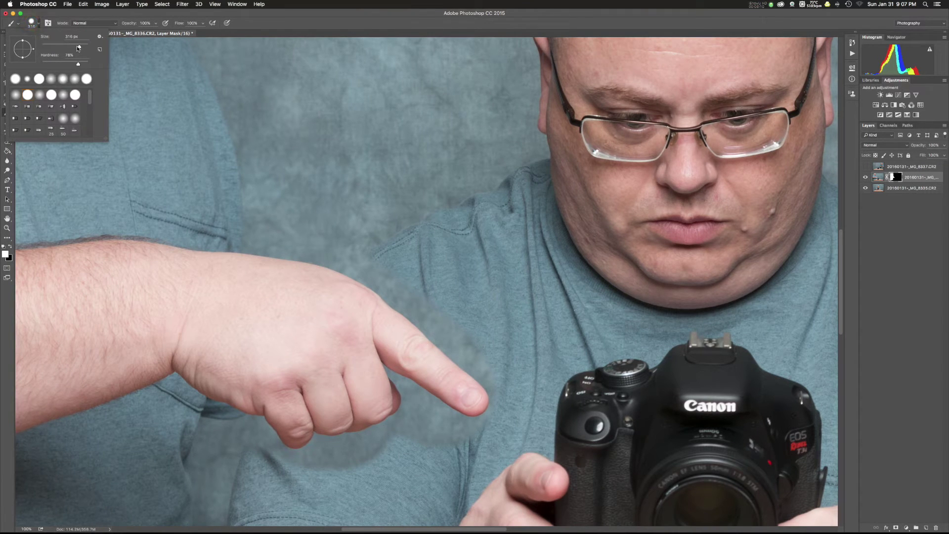
left_click_drag(77, 48, 53, 48)
left_click(12, 247)
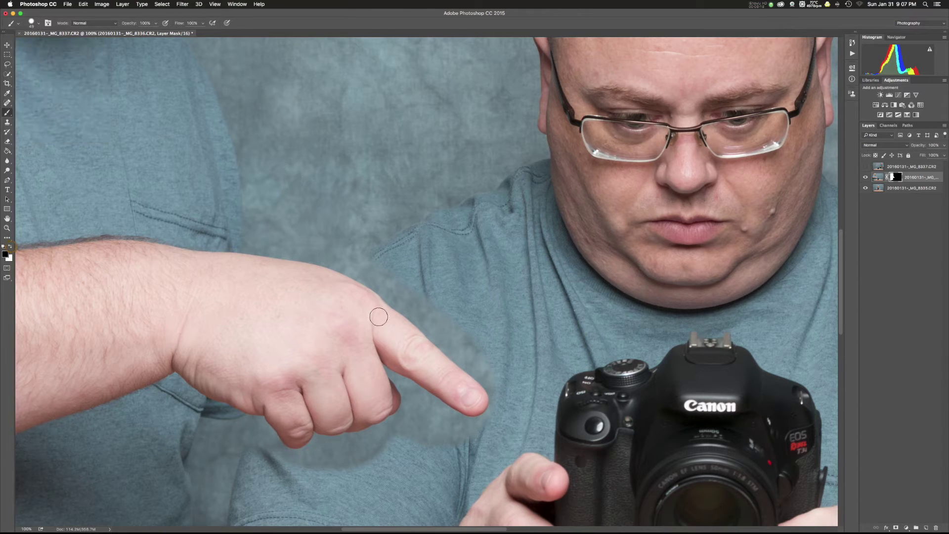
mouse_move(376, 262)
left_mouse_down()
mouse_move(382, 287)
mouse_move(494, 382)
mouse_move(486, 360)
mouse_move(376, 270)
mouse_move(407, 264)
mouse_move(508, 358)
mouse_move(489, 377)
mouse_move(501, 405)
mouse_move(489, 422)
mouse_move(455, 424)
mouse_move(412, 395)
mouse_move(400, 439)
mouse_move(435, 431)
mouse_move(471, 440)
left_mouse_up()
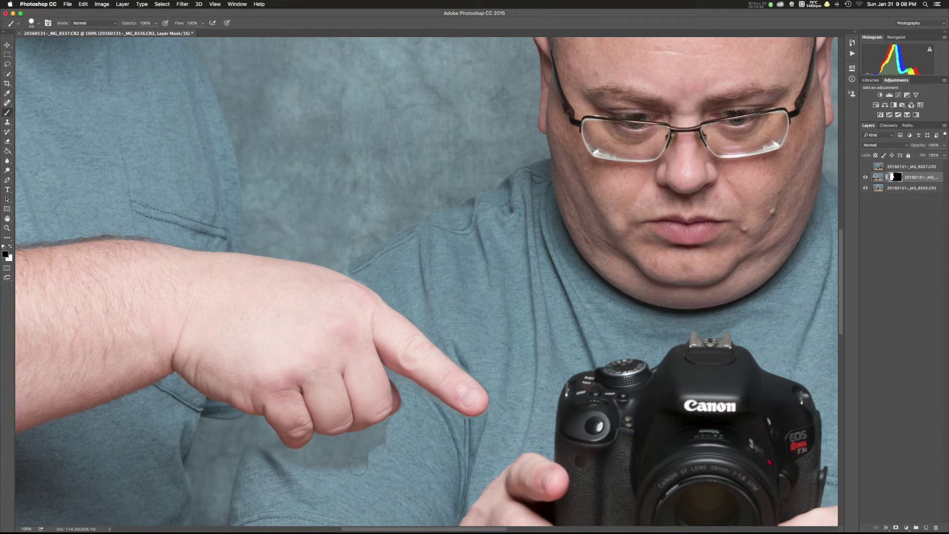
Step: Paint black around the hand, fingertip and shirt fold with a slightly smaller brush, then fit to screen
mouse_move(245, 448)
left_mouse_down()
mouse_move(257, 425)
mouse_move(279, 455)
mouse_move(302, 460)
mouse_move(397, 424)
mouse_move(352, 466)
mouse_move(311, 465)
mouse_move(359, 454)
left_mouse_up()
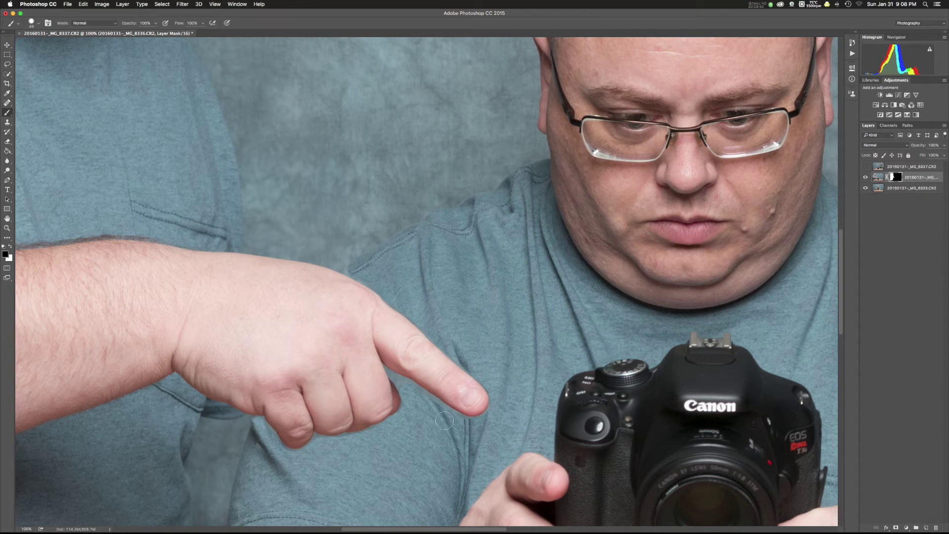
left_click(465, 425)
left_click(353, 263)
left_click(32, 23)
left_click_drag(54, 50, 51, 48)
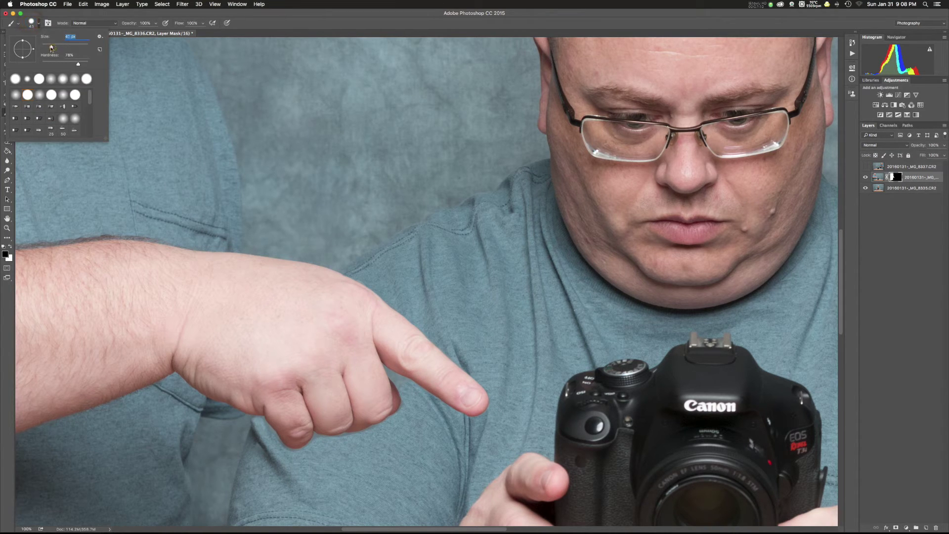
left_click(406, 391)
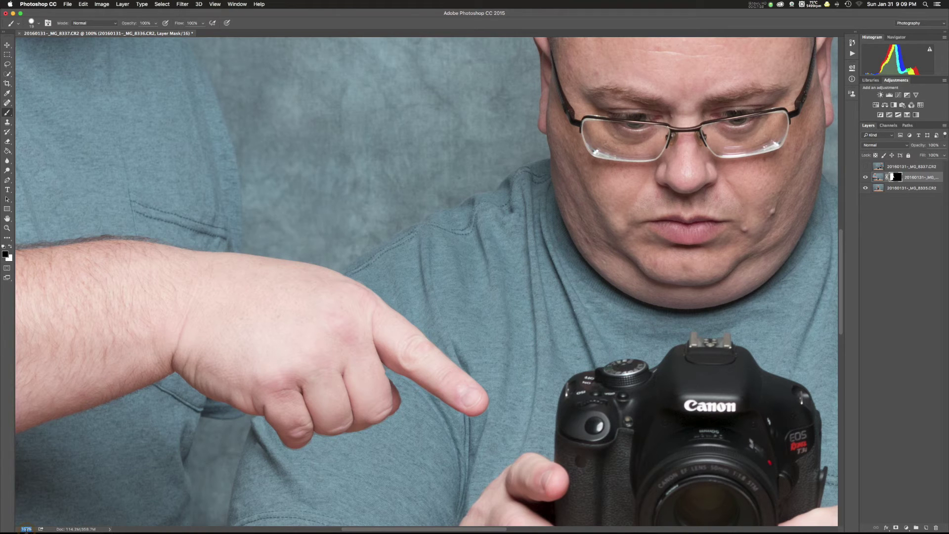
key("Return")
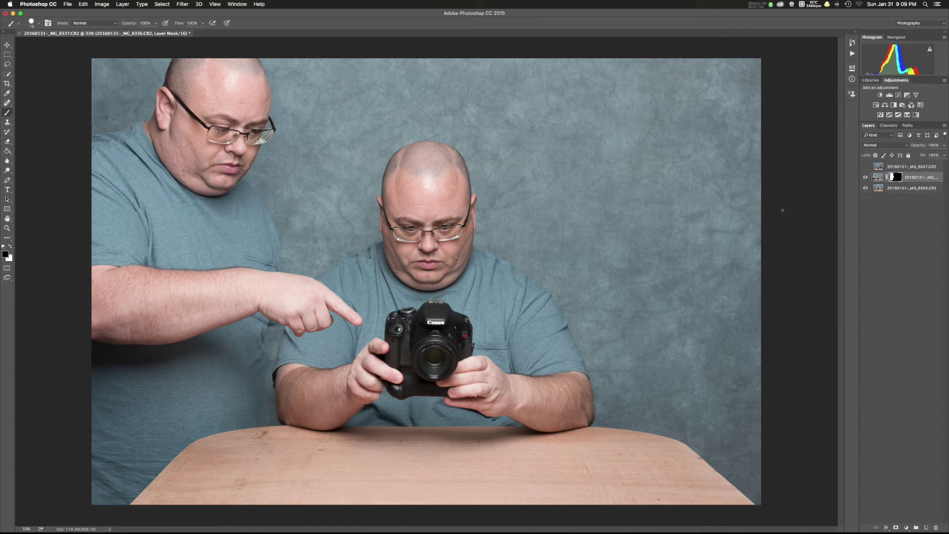
Step: Show and select the reading-man layer, add a mask, and fill it black with the Paint Bucket
left_click(866, 166)
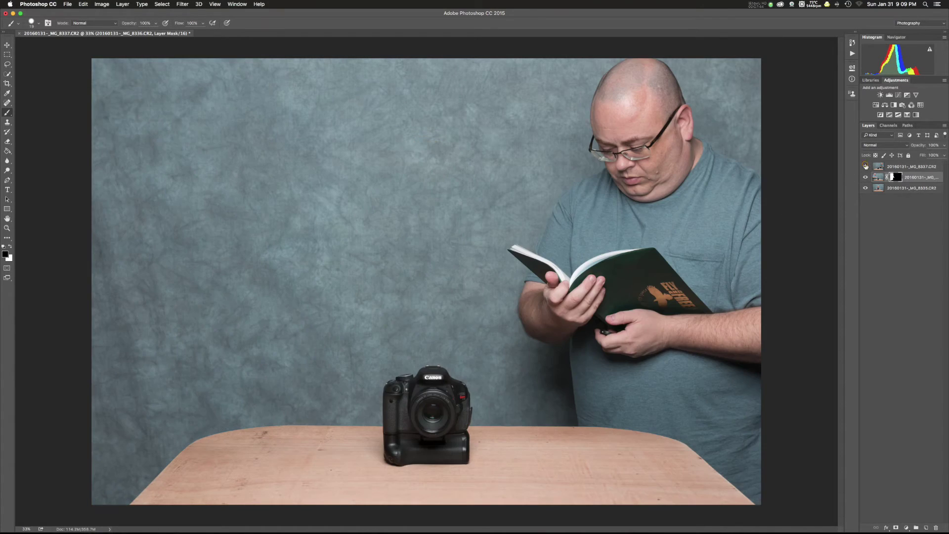
left_click(896, 167)
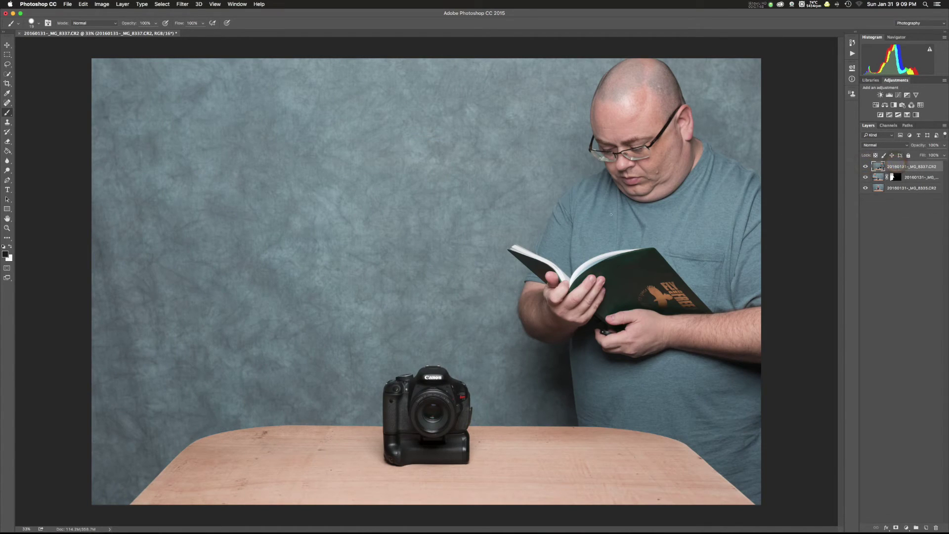
left_click(11, 246)
left_click(896, 528)
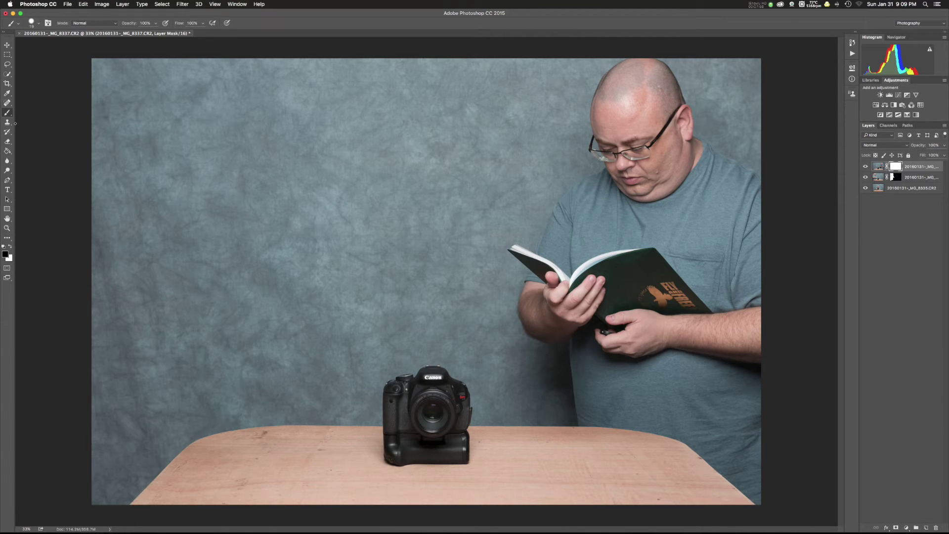
left_click(7, 152)
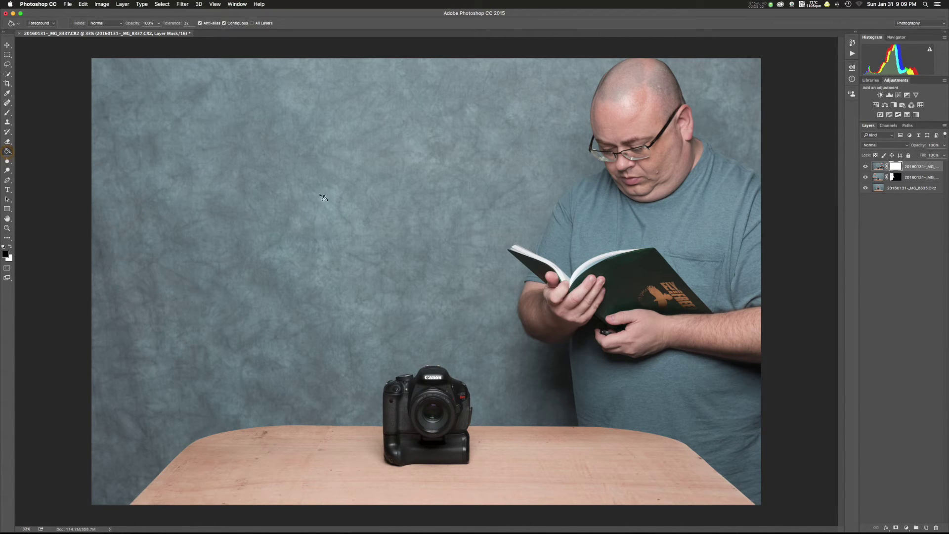
left_click(353, 196)
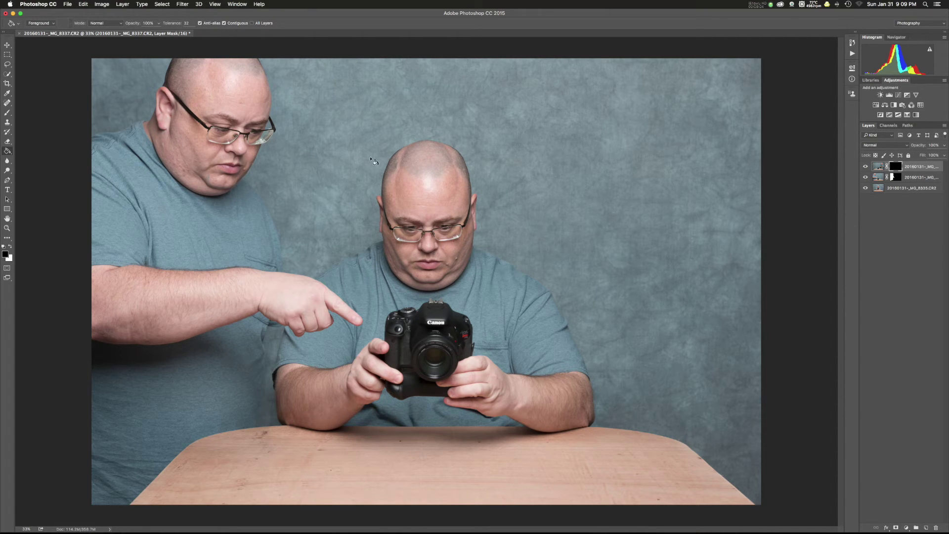
Step: With a large brush, paint white on the top mask to reveal the reading man and his open book on the right
left_click(8, 114)
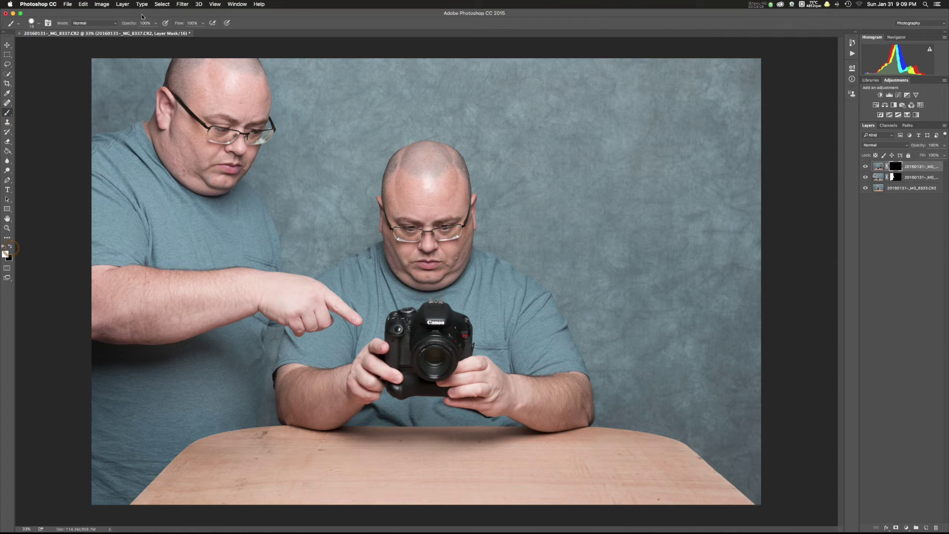
left_click(33, 23)
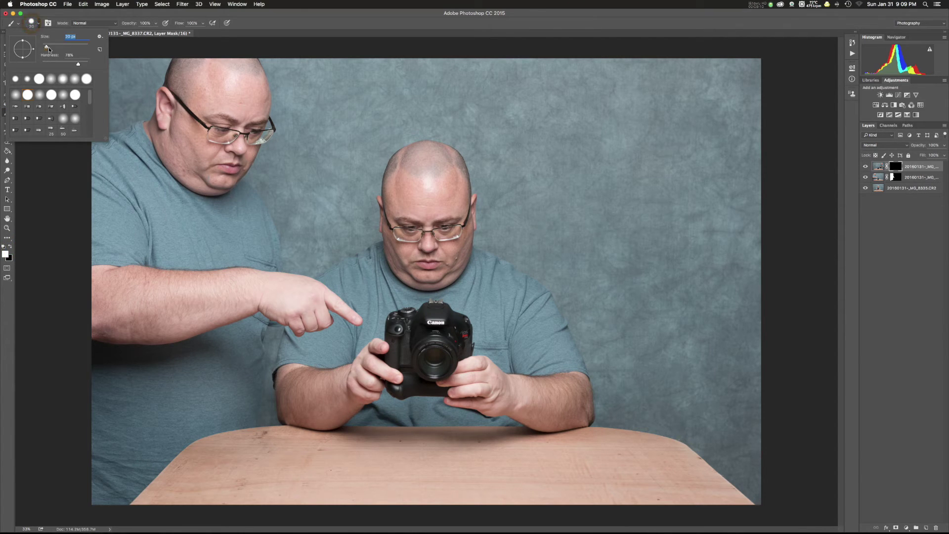
left_click_drag(47, 47, 82, 48)
left_click(754, 80)
mouse_move(682, 85)
left_mouse_down()
mouse_move(677, 94)
mouse_move(658, 84)
mouse_move(623, 94)
mouse_move(641, 145)
mouse_move(609, 168)
mouse_move(693, 198)
mouse_move(634, 58)
mouse_move(700, 164)
mouse_move(709, 92)
mouse_move(737, 198)
mouse_move(764, 240)
mouse_move(658, 421)
mouse_move(692, 297)
mouse_move(628, 212)
mouse_move(591, 218)
mouse_move(559, 275)
mouse_move(608, 341)
mouse_move(643, 425)
mouse_move(634, 102)
left_mouse_up()
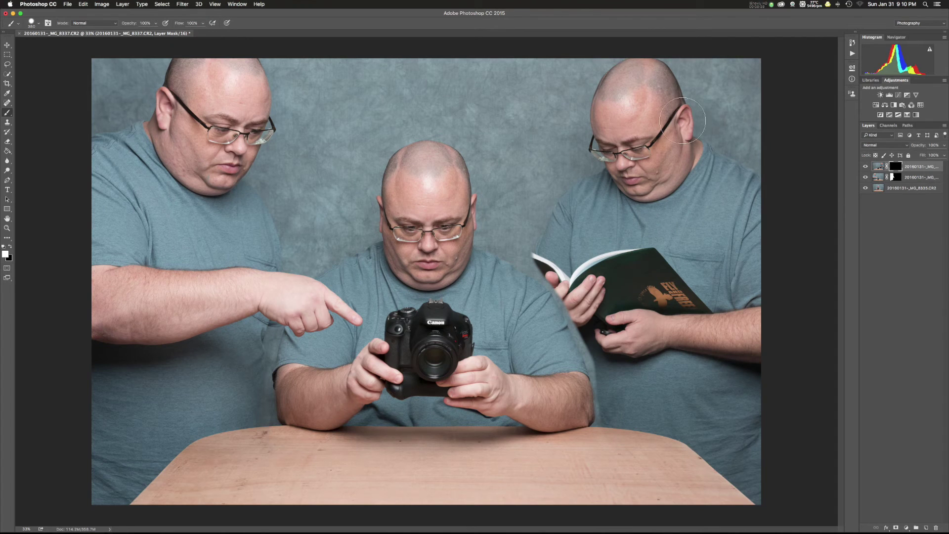
mouse_move(547, 236)
left_mouse_down()
mouse_move(524, 247)
mouse_move(509, 233)
mouse_move(553, 256)
left_mouse_up()
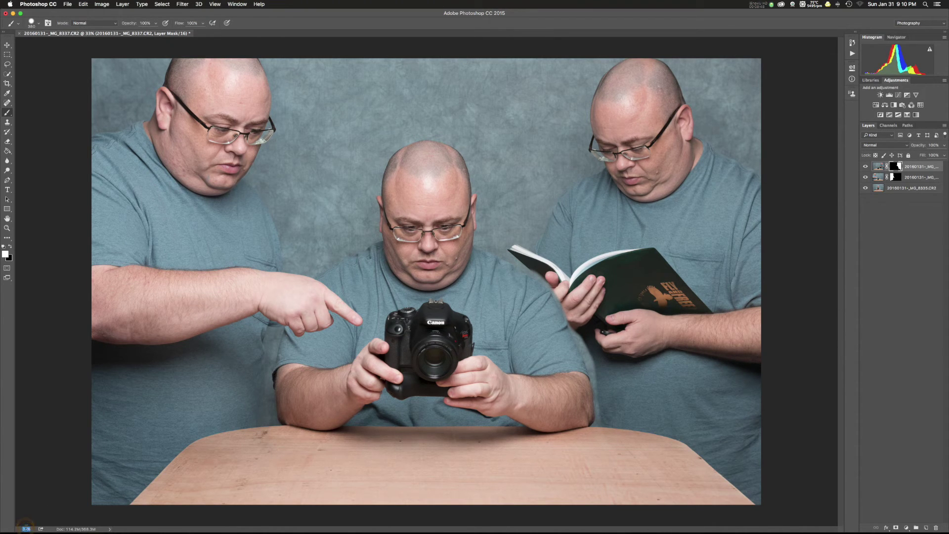
Step: Zoom the image to 100% to see the book and hand edges
left_click(27, 529)
type("100")
key("Return")
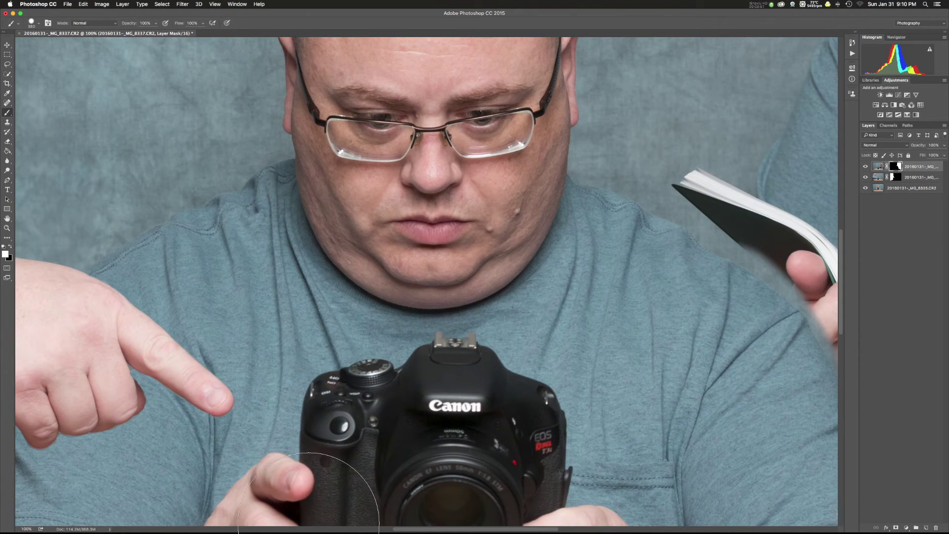
left_click_drag(495, 530, 526, 530)
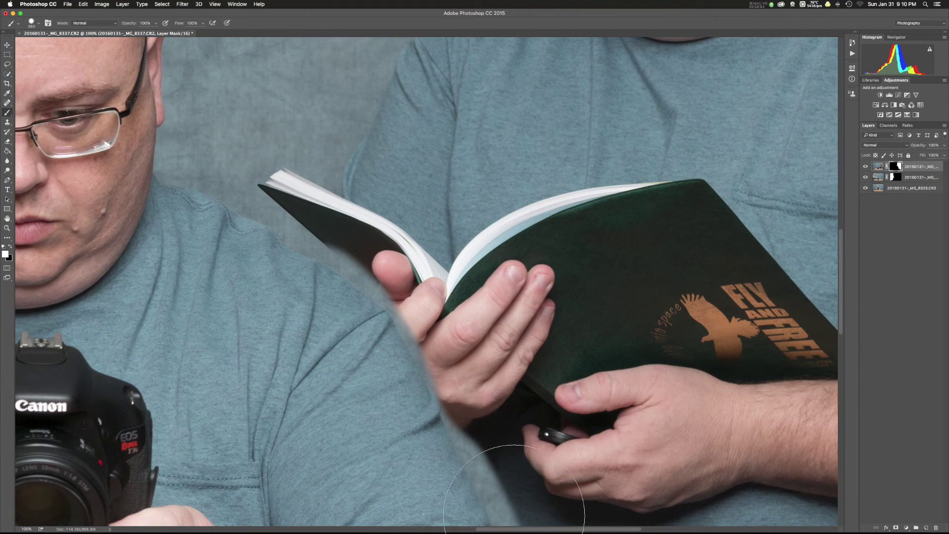
Step: Shrink the brush and paint the mask along the book's edge and the fingers beside the shirt
left_click(31, 22)
left_click_drag(82, 48, 50, 48)
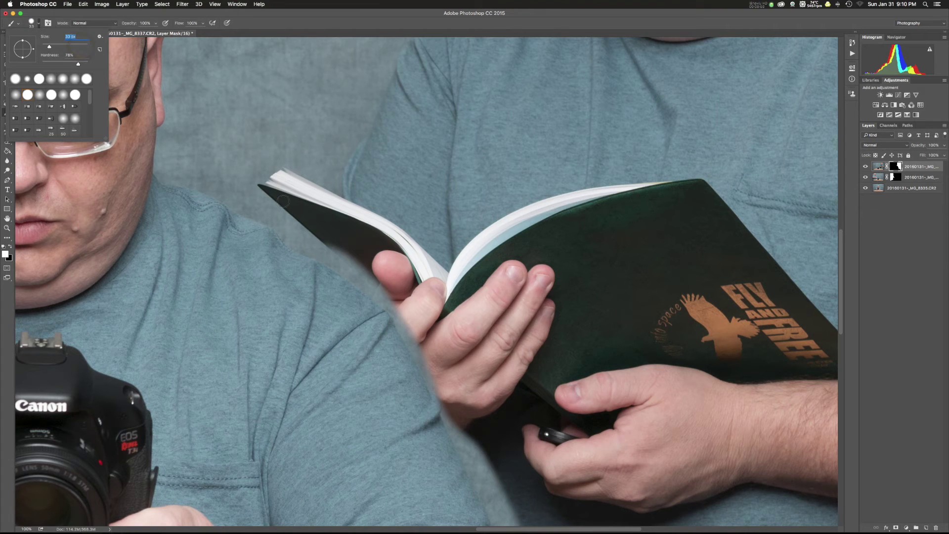
left_click_drag(329, 246, 377, 287)
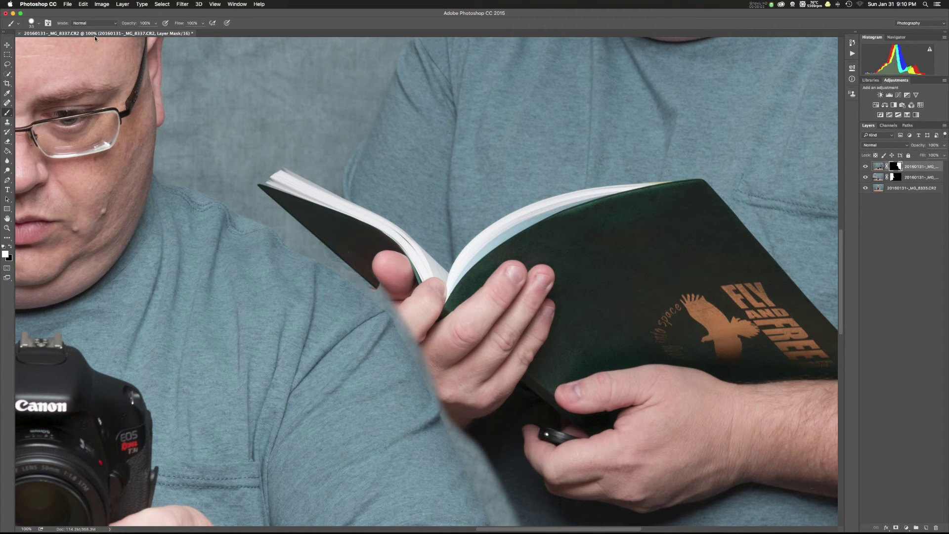
left_click(32, 23)
left_click_drag(52, 50, 62, 49)
left_click(381, 267)
mouse_move(344, 261)
left_mouse_down()
mouse_move(414, 328)
mouse_move(409, 321)
left_mouse_up()
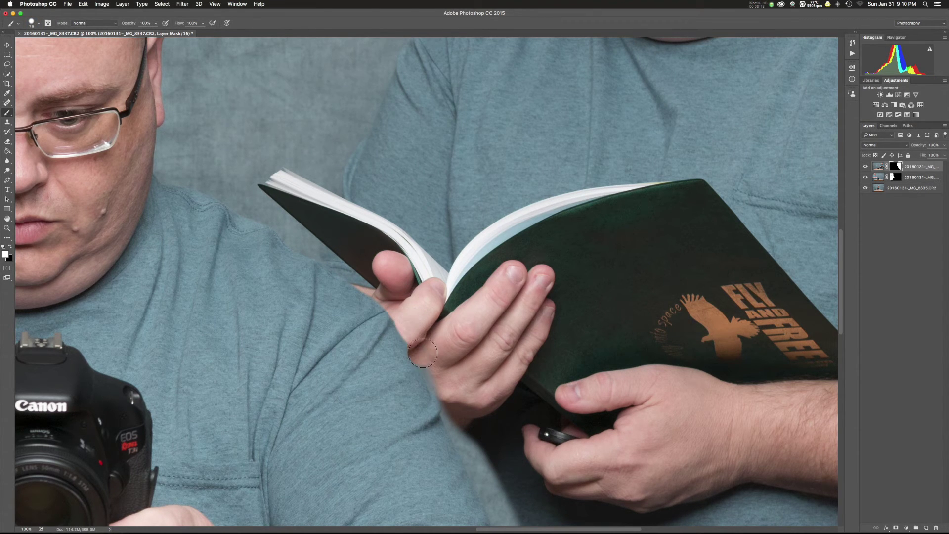
Step: Refine the mask along the sleeve and hand and the book's lower and top edges
mouse_move(423, 353)
left_mouse_down()
mouse_move(512, 521)
mouse_move(533, 423)
left_mouse_up()
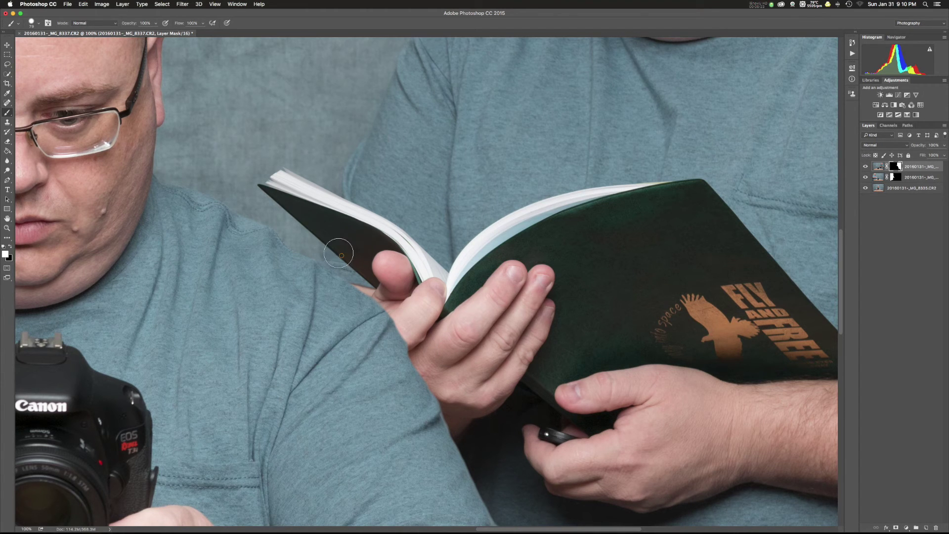
left_click_drag(339, 254, 290, 210)
left_click_drag(336, 176, 343, 191)
Step: Zoom back out to 33% to view the whole composite
scroll(574, 368, "down", 5)
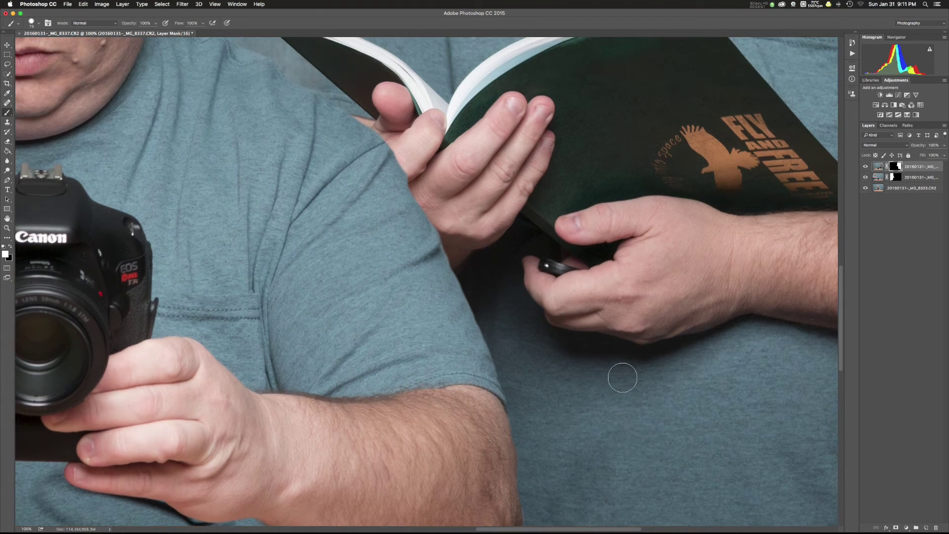
scroll(622, 377, "up", 4)
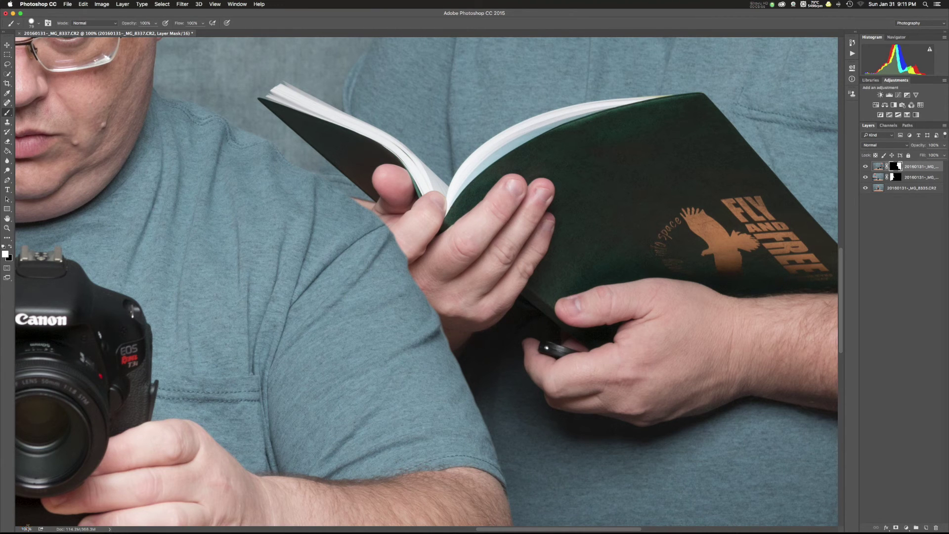
type("33")
key("Return")
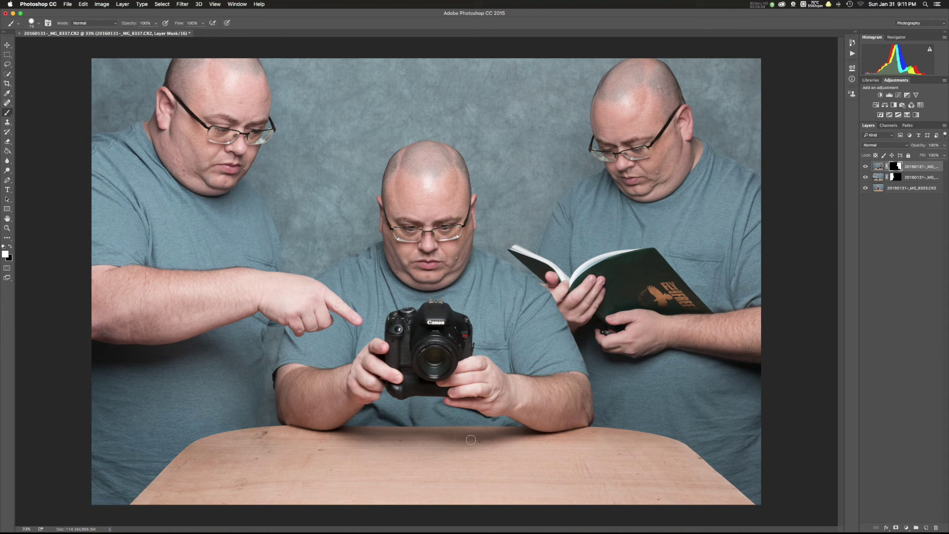
Step: Save the composite and close it so it returns to Lightroom as an Edit-2 TIFF
left_click(67, 4)
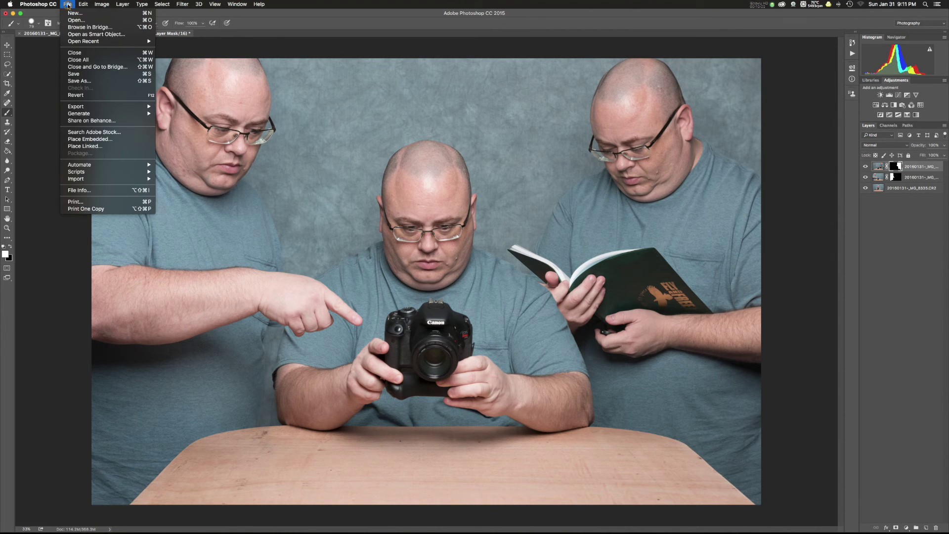
left_click(74, 74)
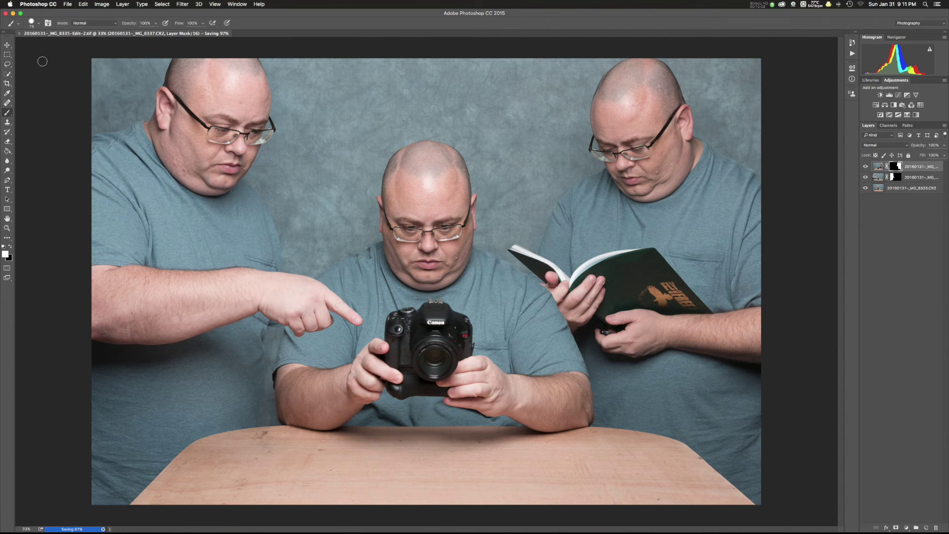
key("super+w")
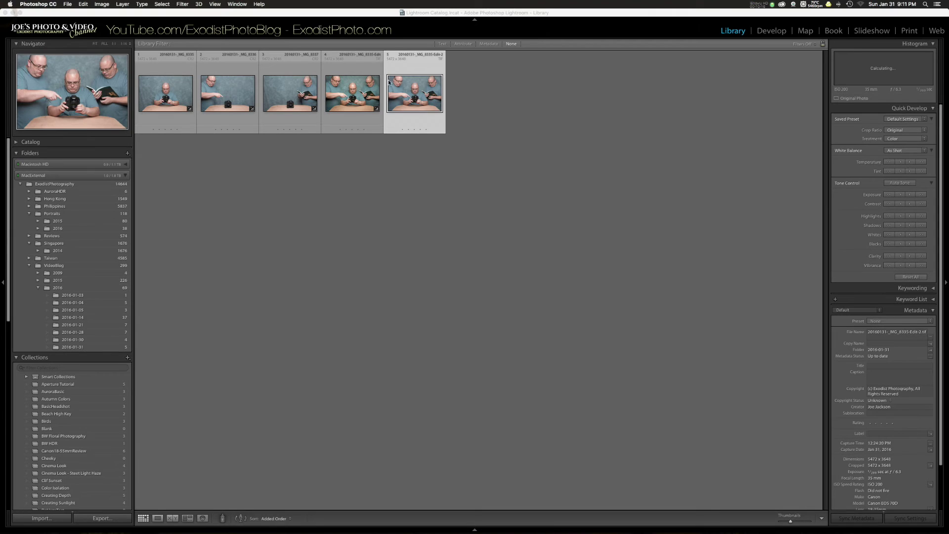
Step: Open the composite in Develop and adjust Basic sliders such as Contrast +17 and Clarity +9
double_click(427, 91)
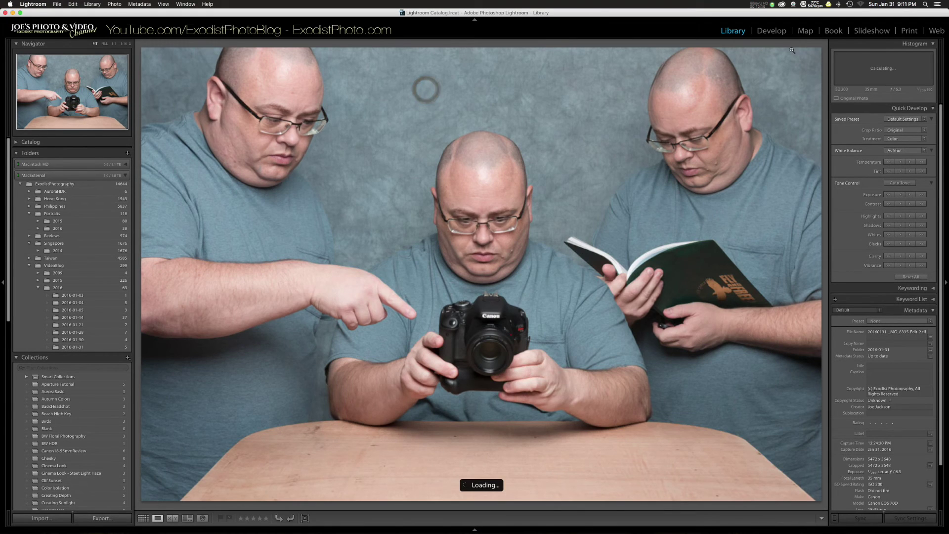
left_click(776, 31)
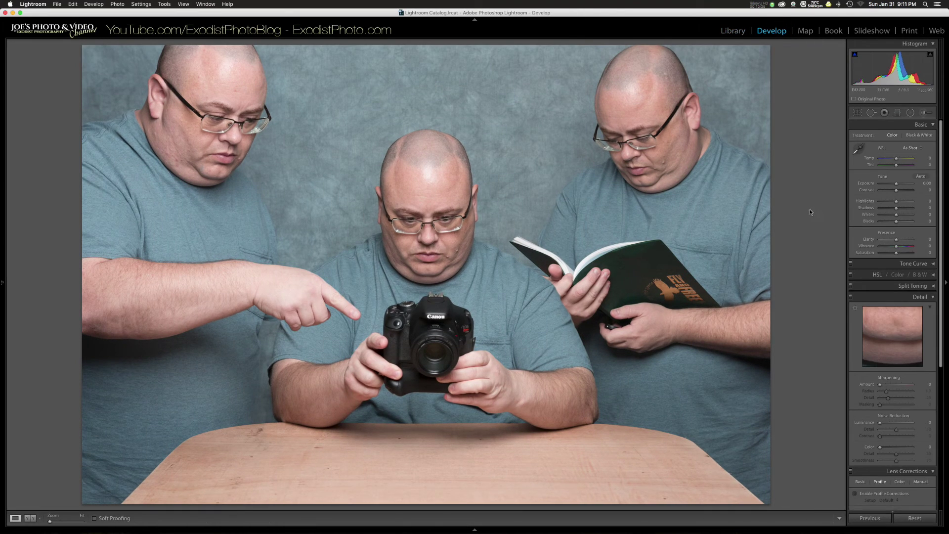
left_click(898, 193)
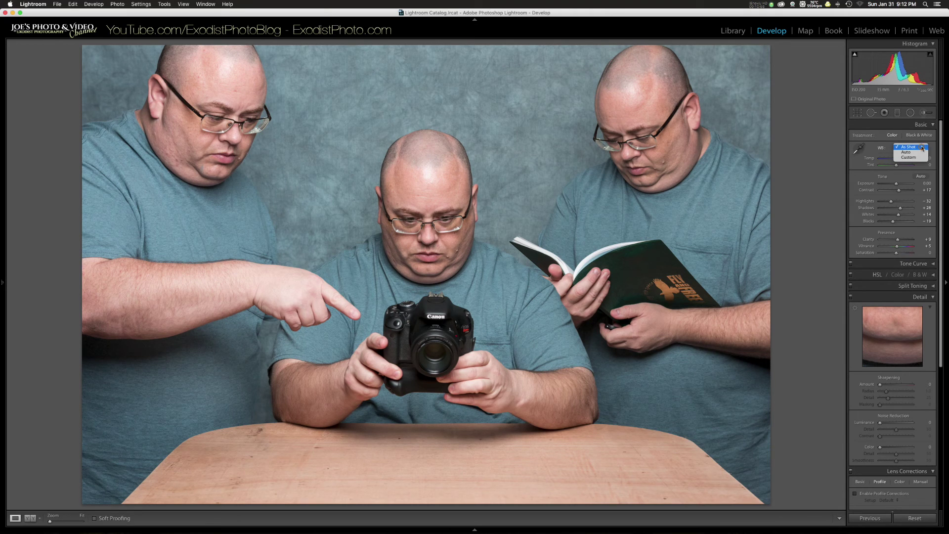
Step: Set a custom white balance with Temp +6 and Tint −2 for a slightly warmer look
left_click(871, 155)
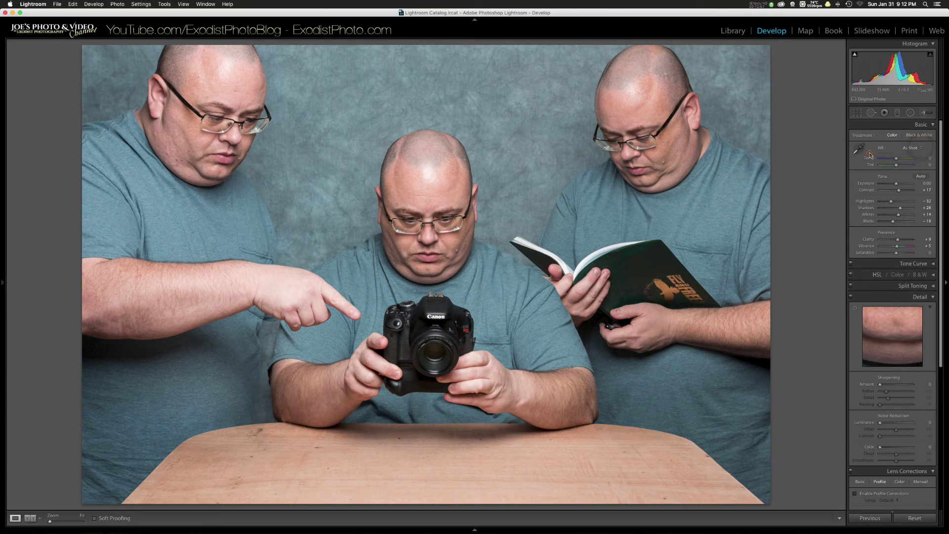
left_click(896, 160)
left_click_drag(896, 159, 897, 160)
left_click_drag(897, 160, 898, 160)
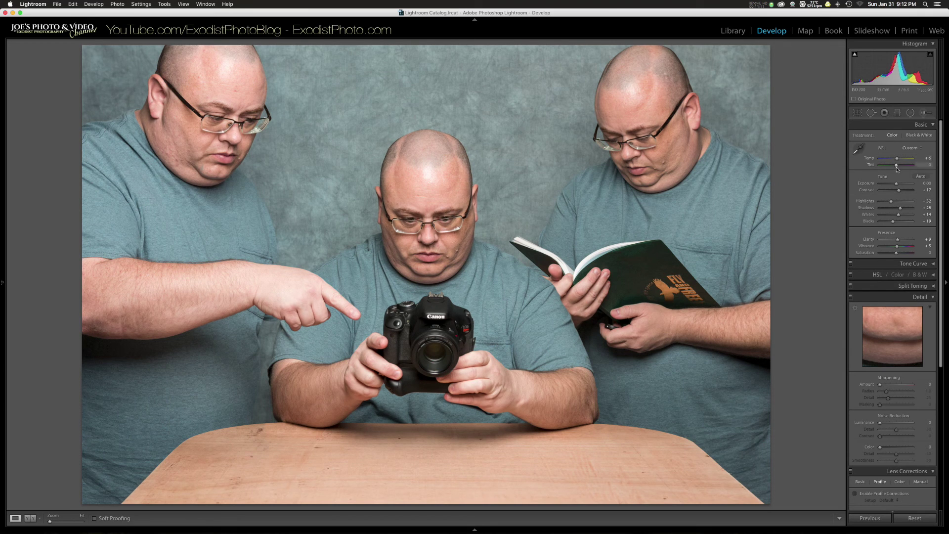
left_click_drag(896, 167, 896, 167)
Step: Set Noise Reduction Luminance to 11 in the Detail panel
scroll(900, 435, "down", 5)
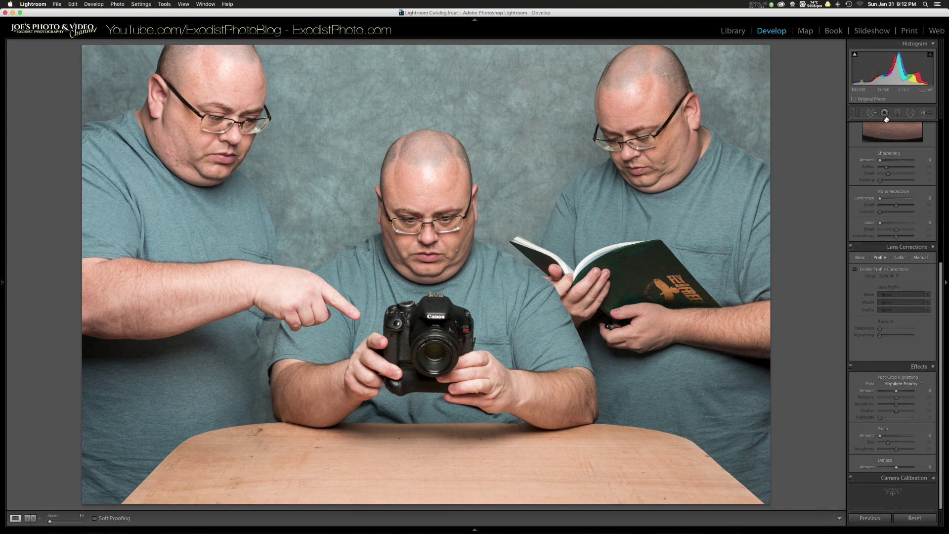
left_click_drag(881, 200, 884, 200)
scroll(886, 324, "up", 2)
scroll(886, 324, "down", 2)
Step: Try lens profile corrections, turn them back off, and set Post-Crop Vignetting Amount to −13
left_click(858, 270)
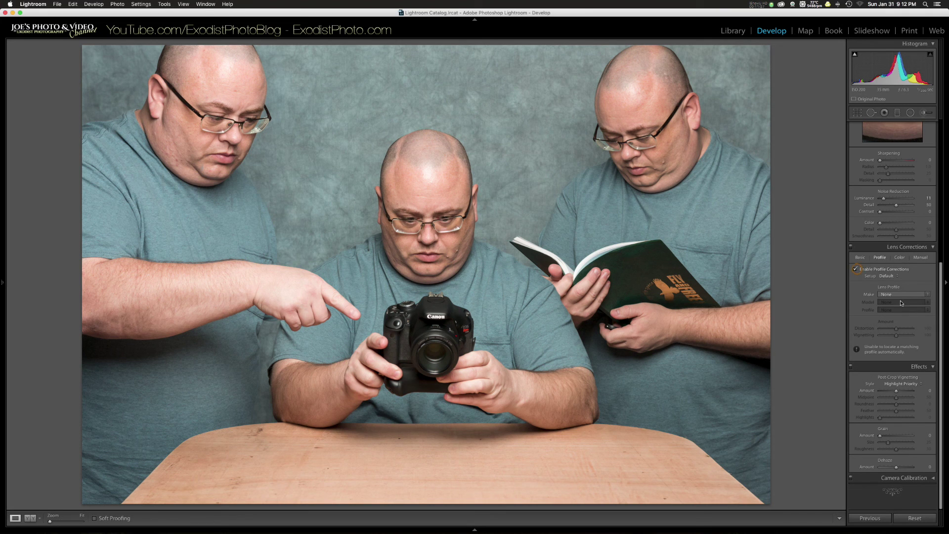
left_click(900, 258)
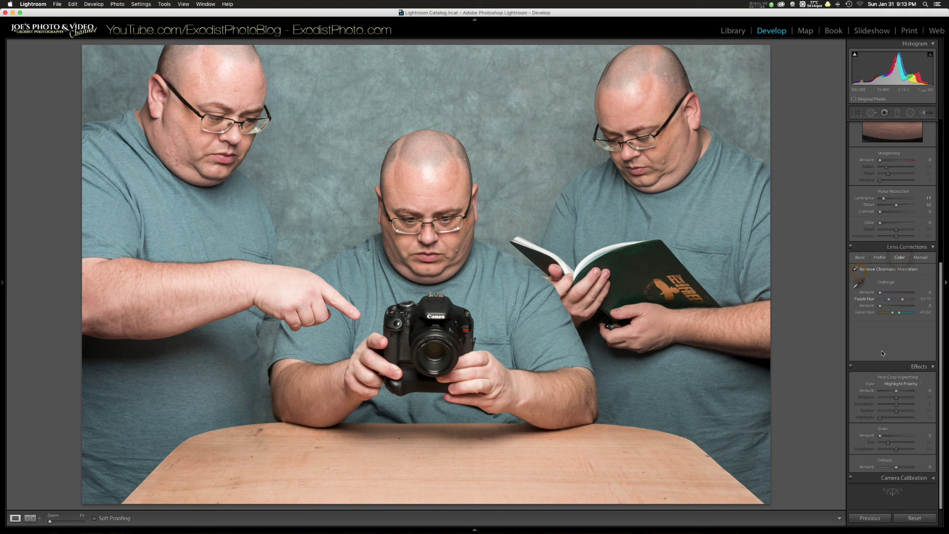
left_click(881, 258)
left_click(858, 270)
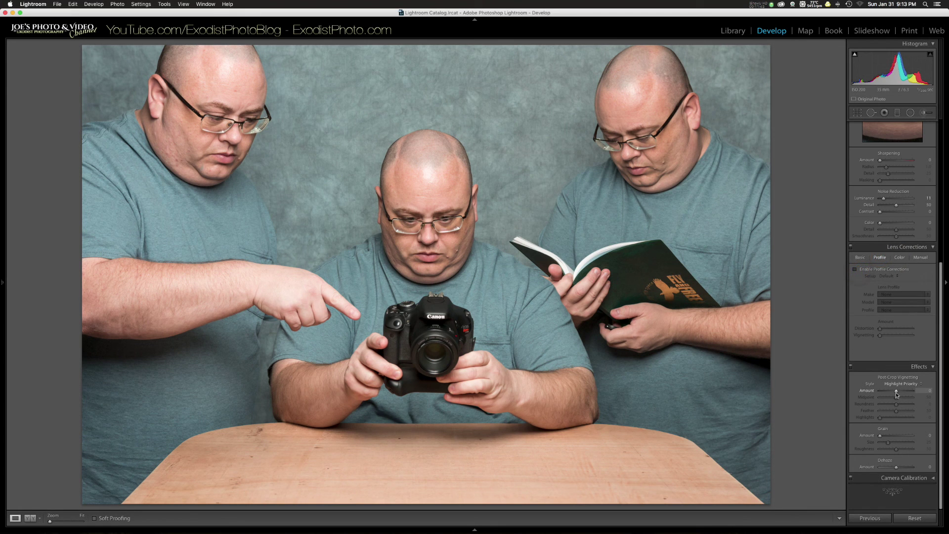
left_click_drag(897, 390, 896, 393)
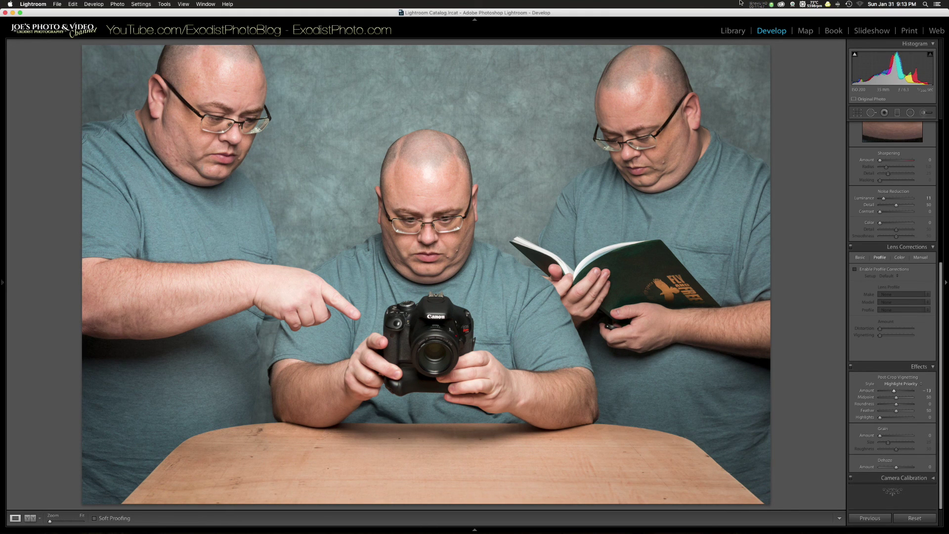